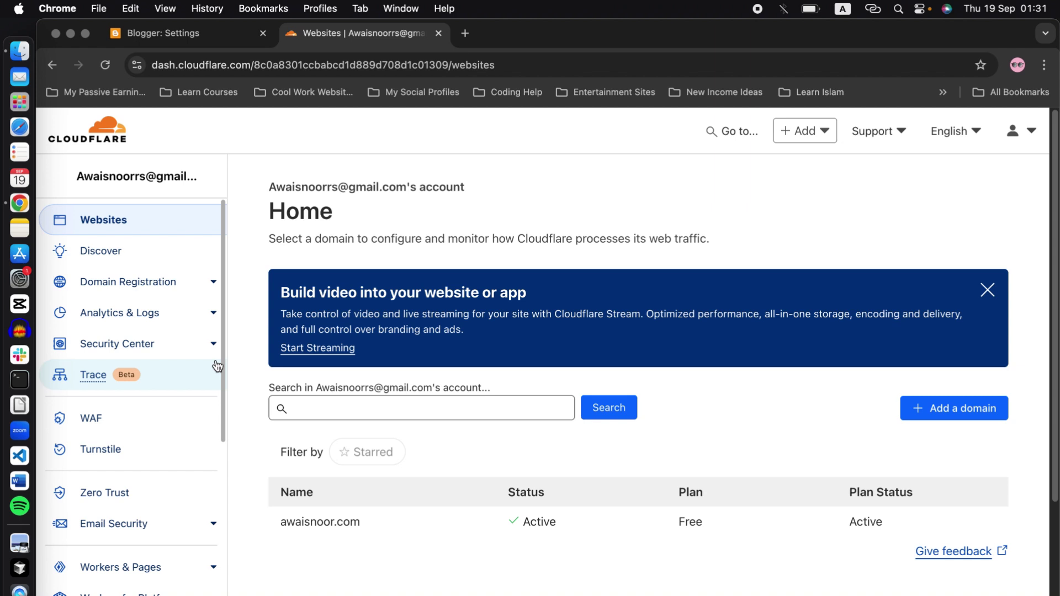
- Open the active domain's DNS Records page listing four DNS-only 216.239.x.21 A records
{"action": "left_click", "coordinate": [213, 281]}
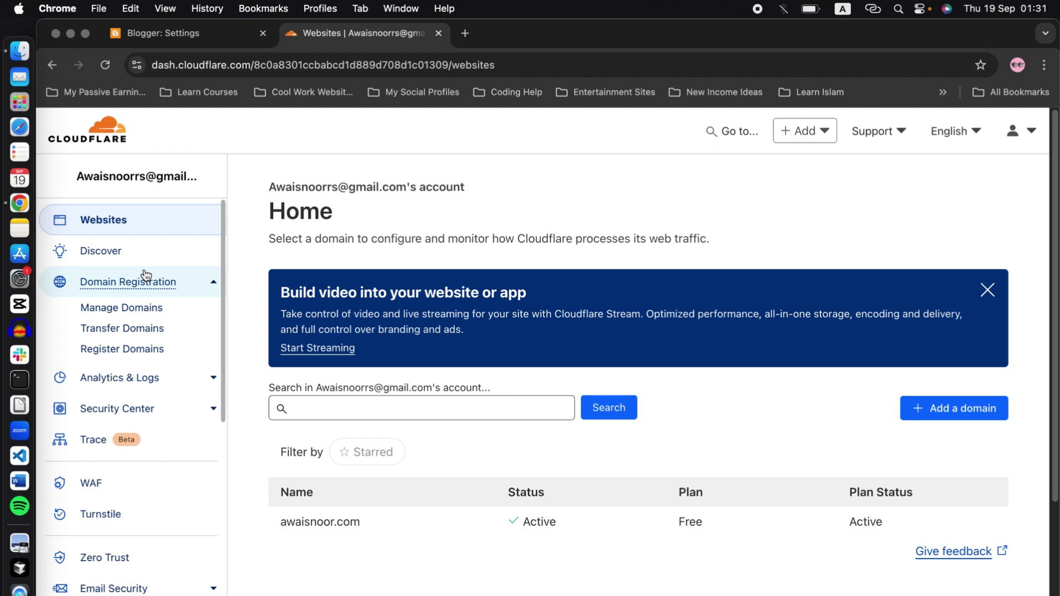
{"action": "left_click", "coordinate": [72, 228]}
{"action": "scroll", "coordinate": [518, 402], "scroll_direction": "down", "scroll_amount": 5}
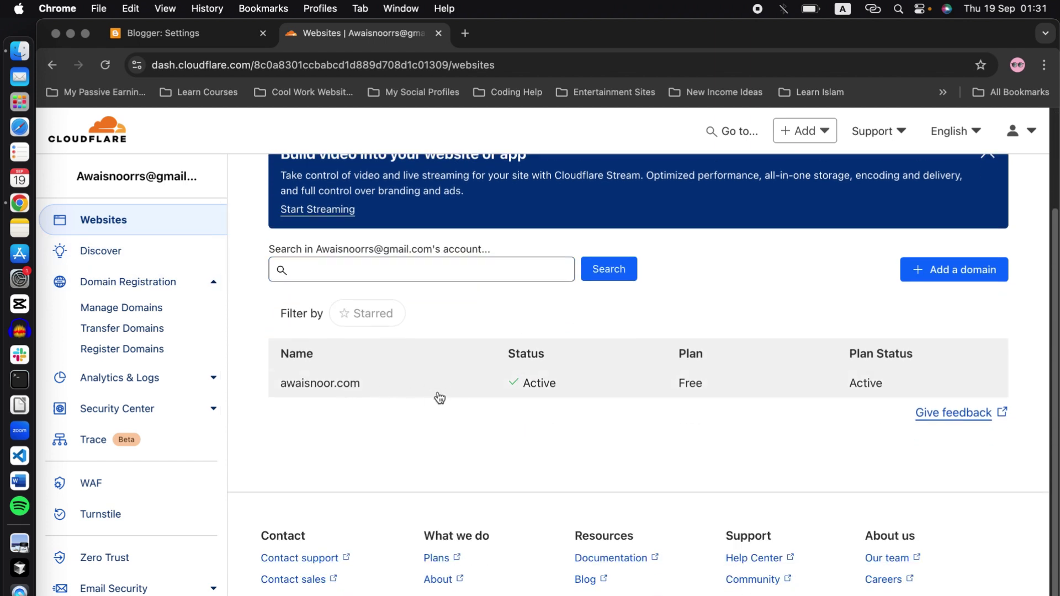
{"action": "left_click", "coordinate": [437, 394]}
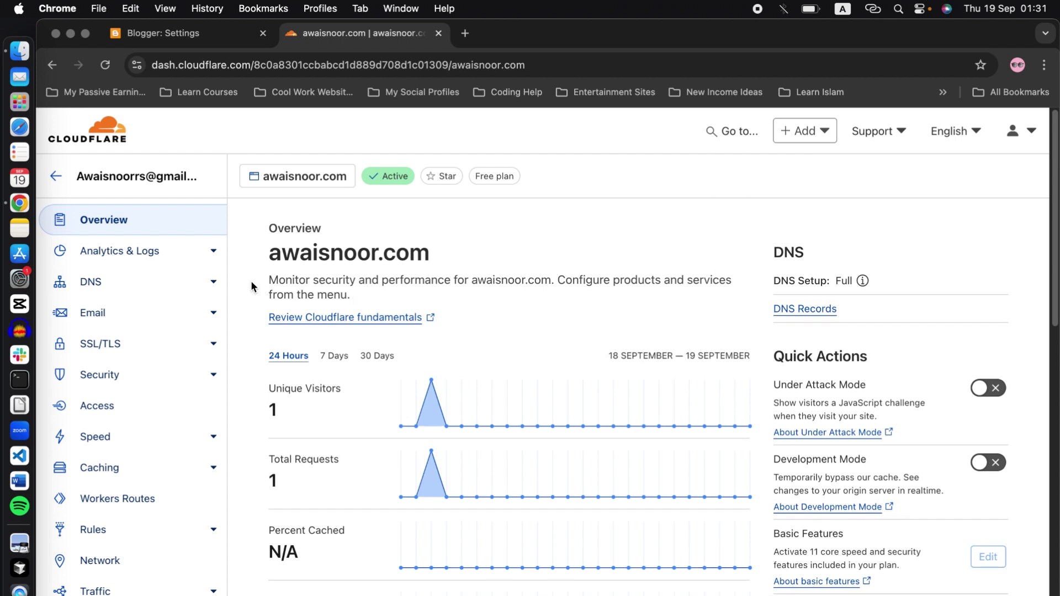
{"action": "left_click", "coordinate": [113, 285]}
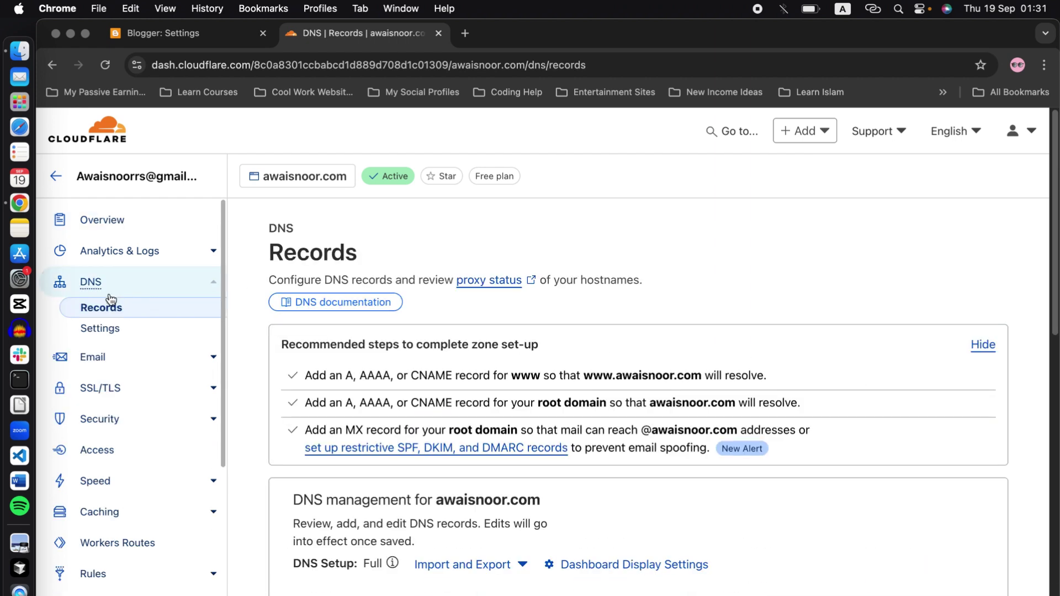
{"action": "scroll", "coordinate": [653, 317], "scroll_direction": "down", "scroll_amount": 3}
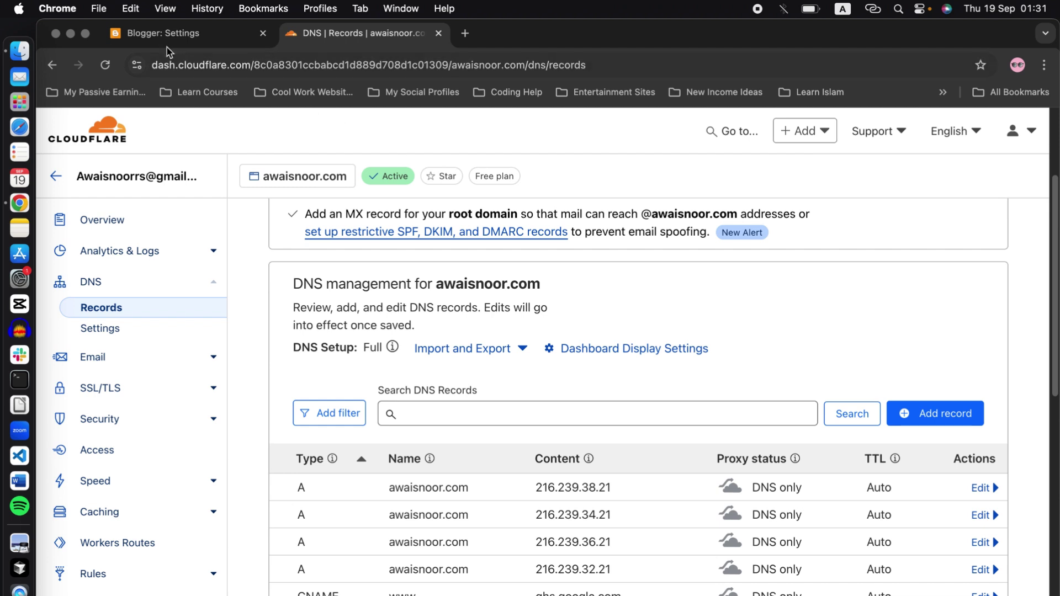
- Dismiss the earlier custom domain error and reopen Blogger's Custom domain setting under Publishing
{"action": "left_click", "coordinate": [177, 34]}
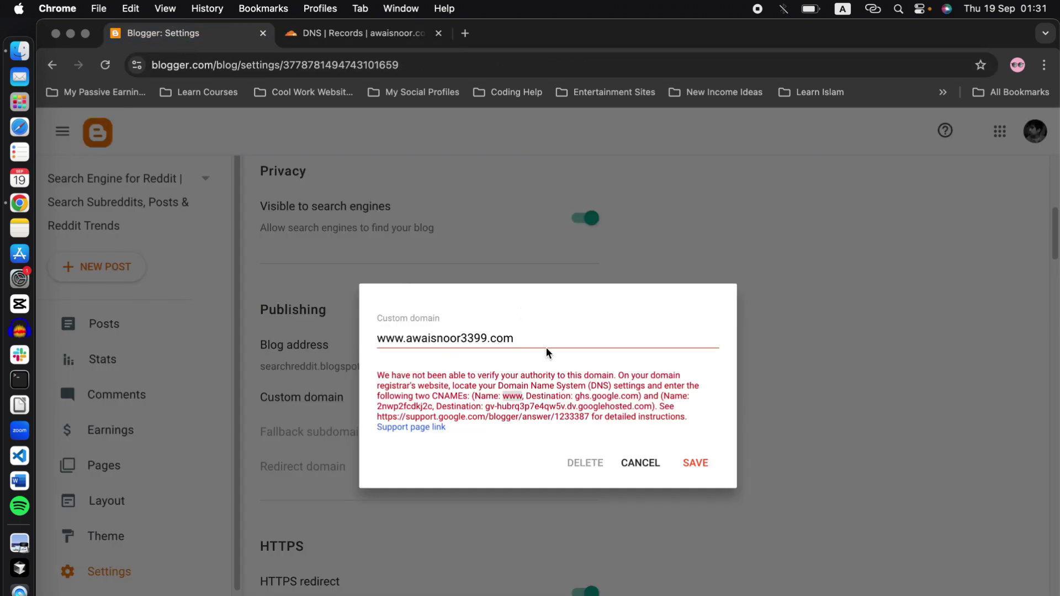
{"action": "left_click", "coordinate": [637, 463]}
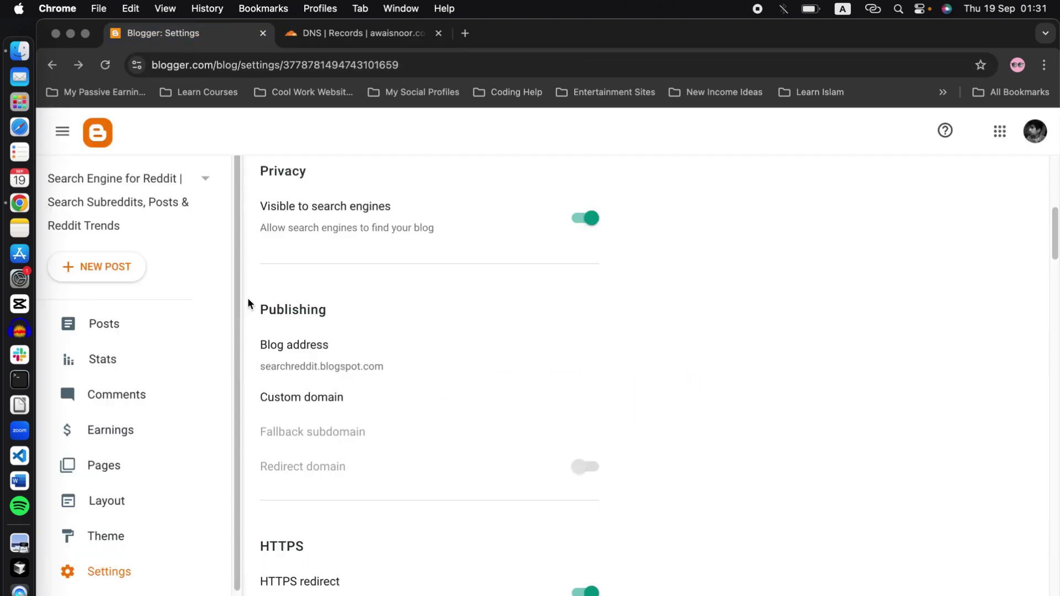
{"action": "left_click", "coordinate": [115, 213]}
{"action": "left_click", "coordinate": [116, 213]}
{"action": "scroll", "coordinate": [111, 403], "scroll_direction": "down", "scroll_amount": 5}
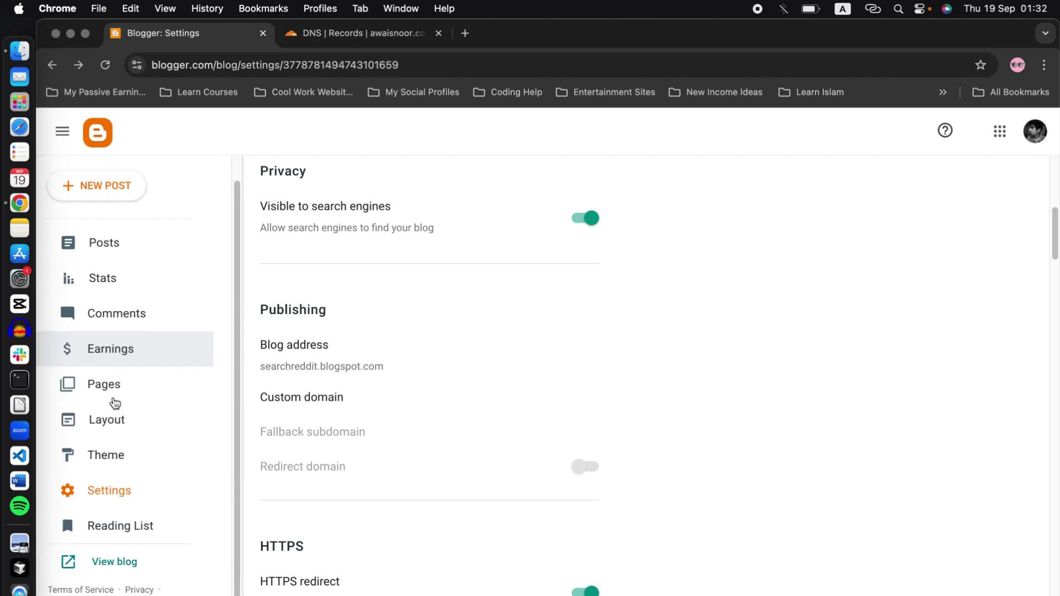
{"action": "left_click", "coordinate": [121, 493]}
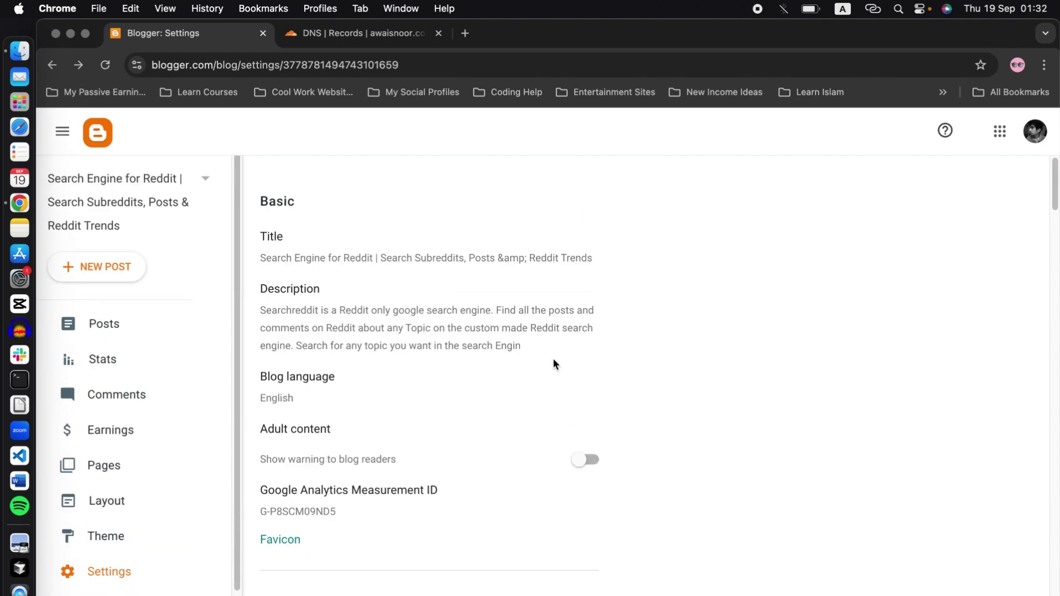
{"action": "scroll", "coordinate": [554, 358], "scroll_direction": "down", "scroll_amount": 3}
{"action": "scroll", "coordinate": [554, 357], "scroll_direction": "down", "scroll_amount": 5}
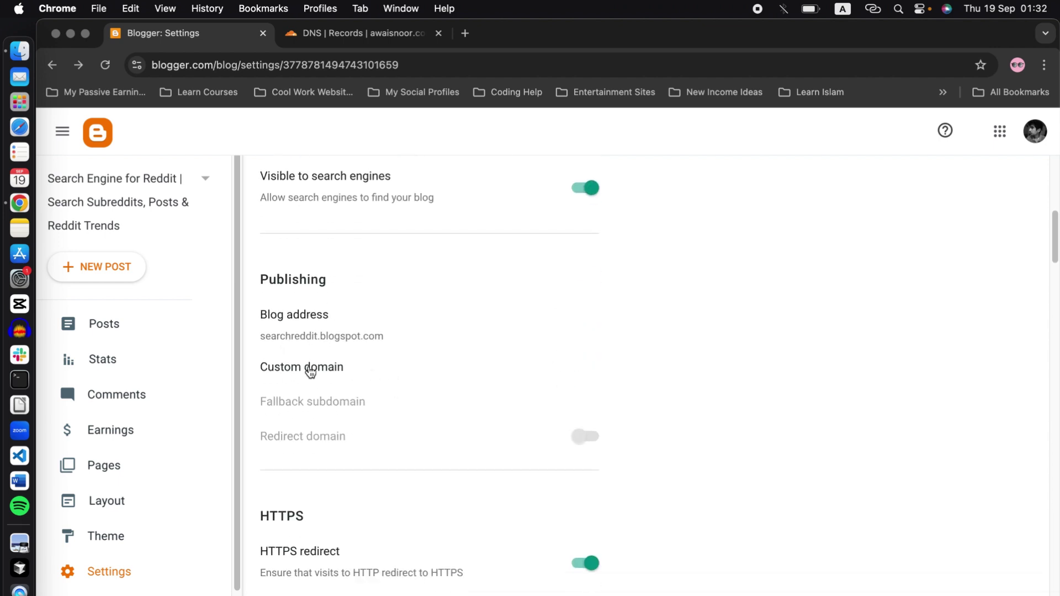
{"action": "left_click", "coordinate": [310, 371]}
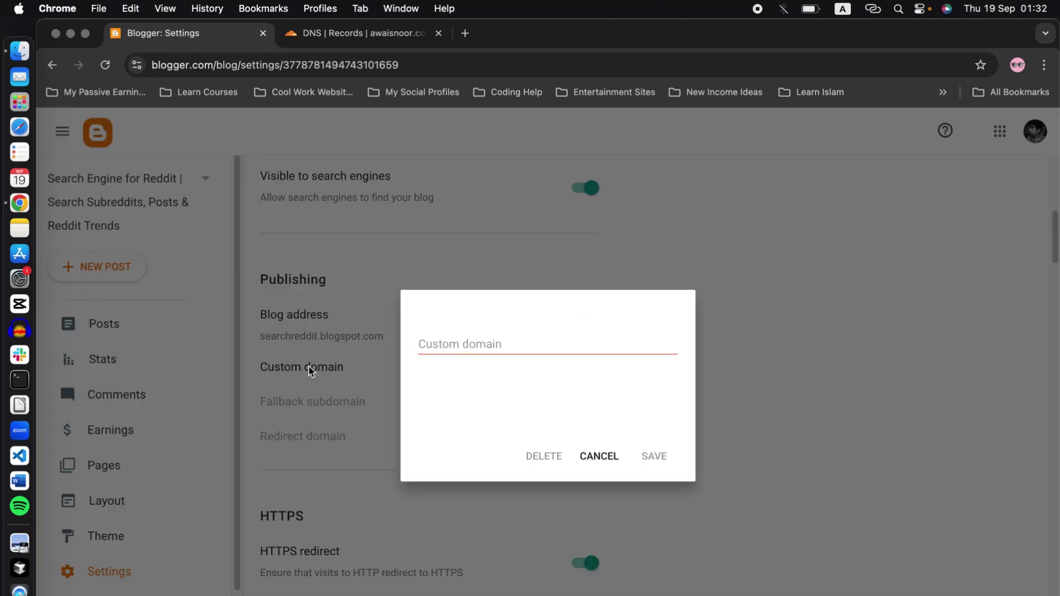
{"action": "left_click", "coordinate": [473, 343]}
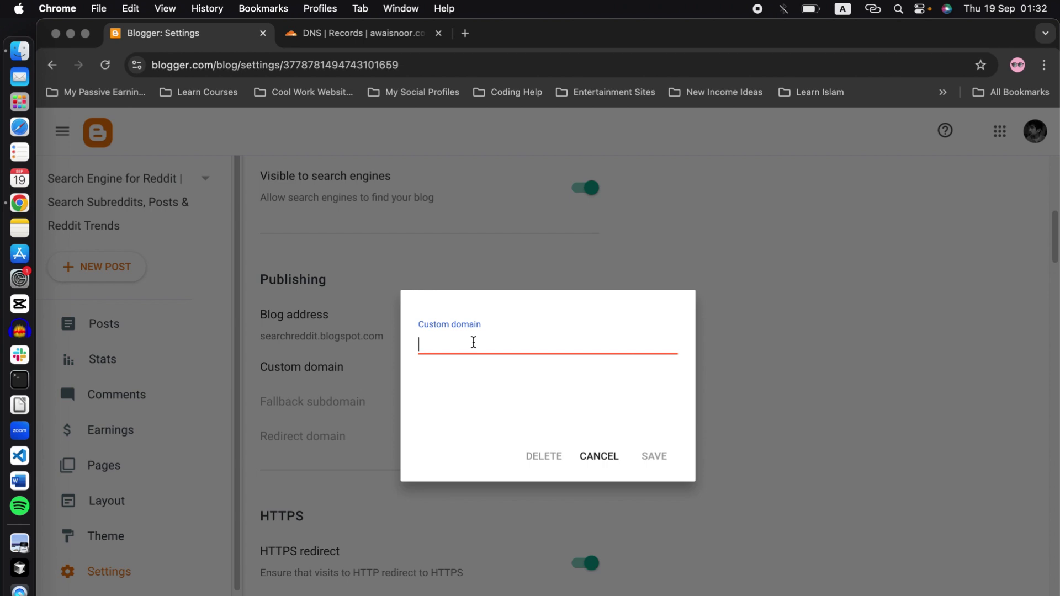
{"action": "type", "text": "www.awaisnoo"}
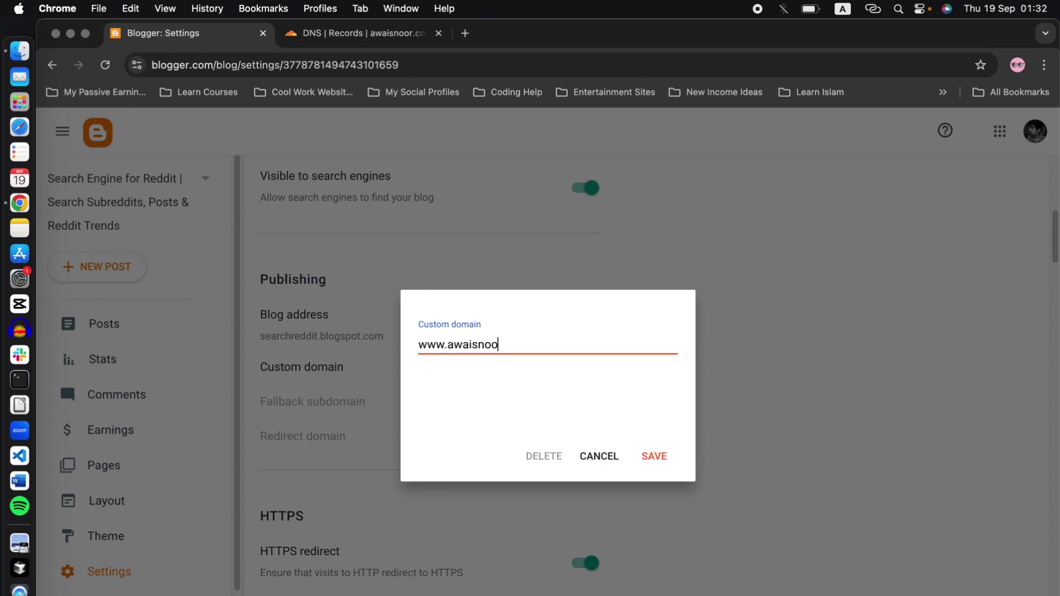
{"action": "type", "text": "r999.com"}
{"action": "left_click", "coordinate": [656, 460]}
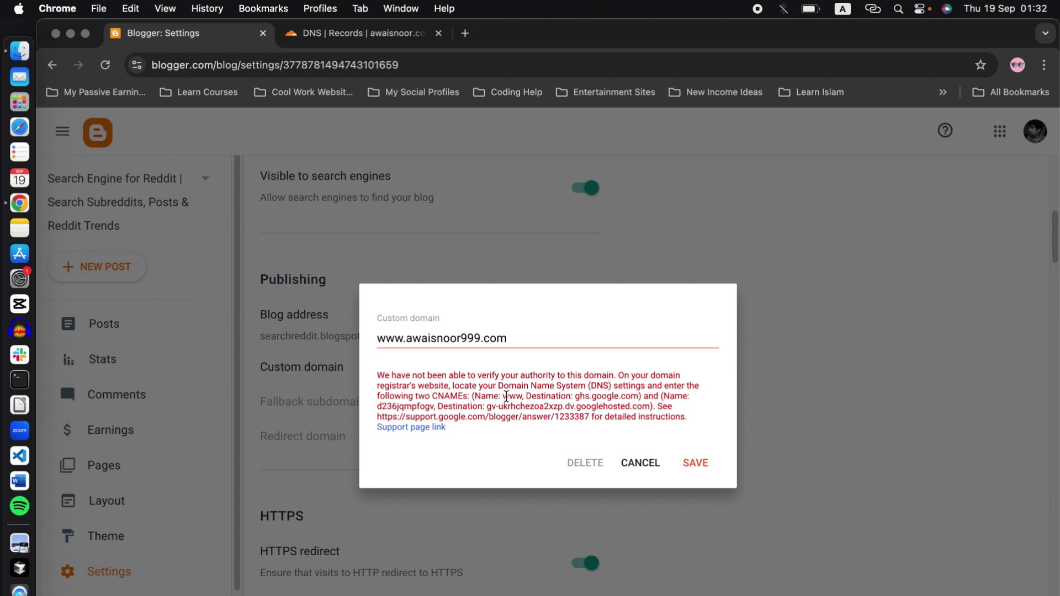
{"action": "left_click_drag", "start_coordinate": [473, 396], "coordinate": [639, 393]}
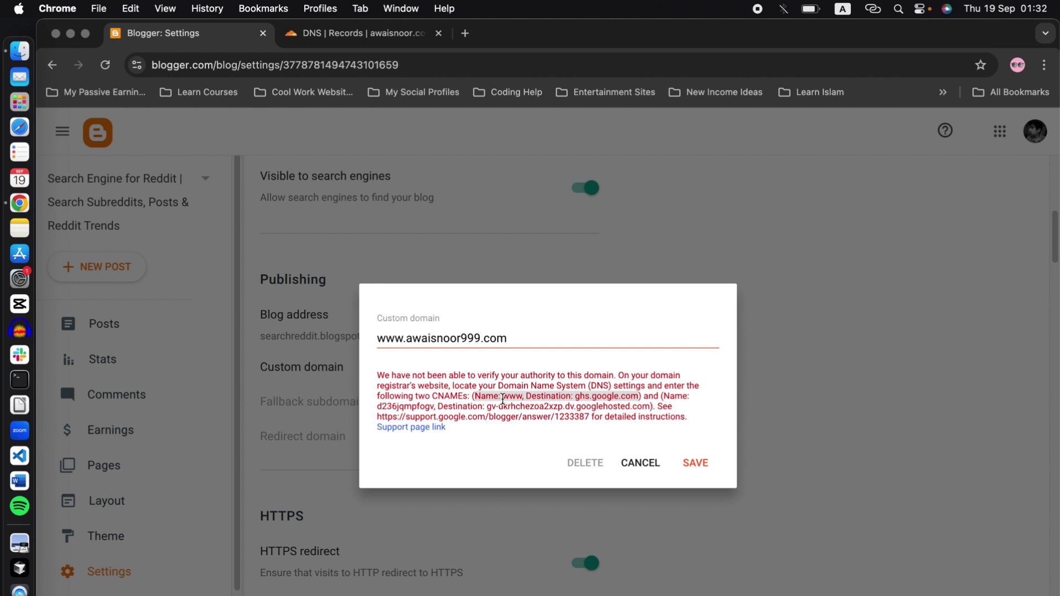
{"action": "left_click_drag", "start_coordinate": [502, 396], "coordinate": [523, 397]}
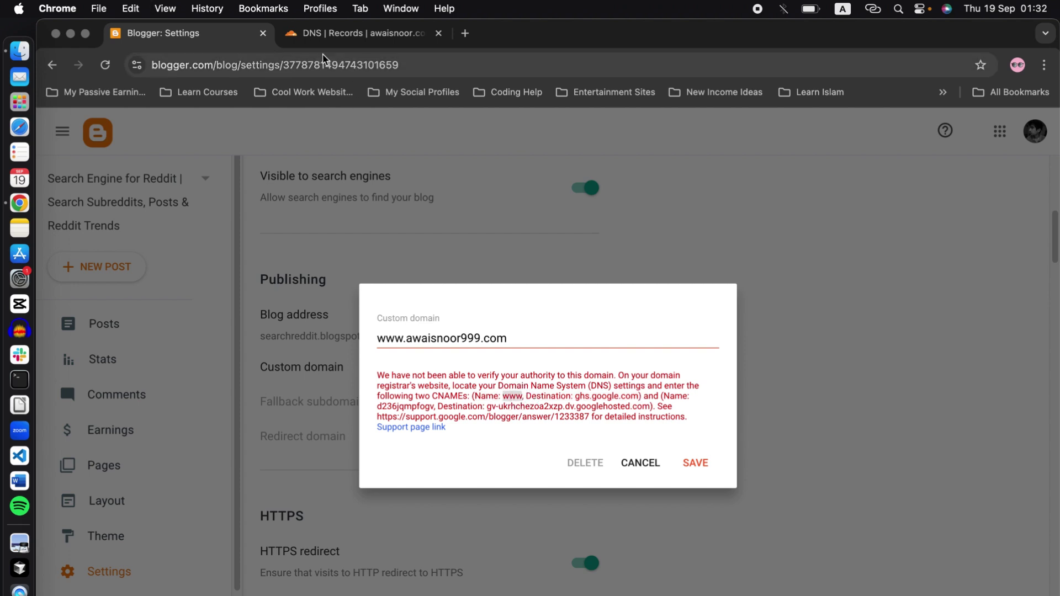
- Review the existing records on the Cloudflare DNS Records page
{"action": "left_click", "coordinate": [347, 37]}
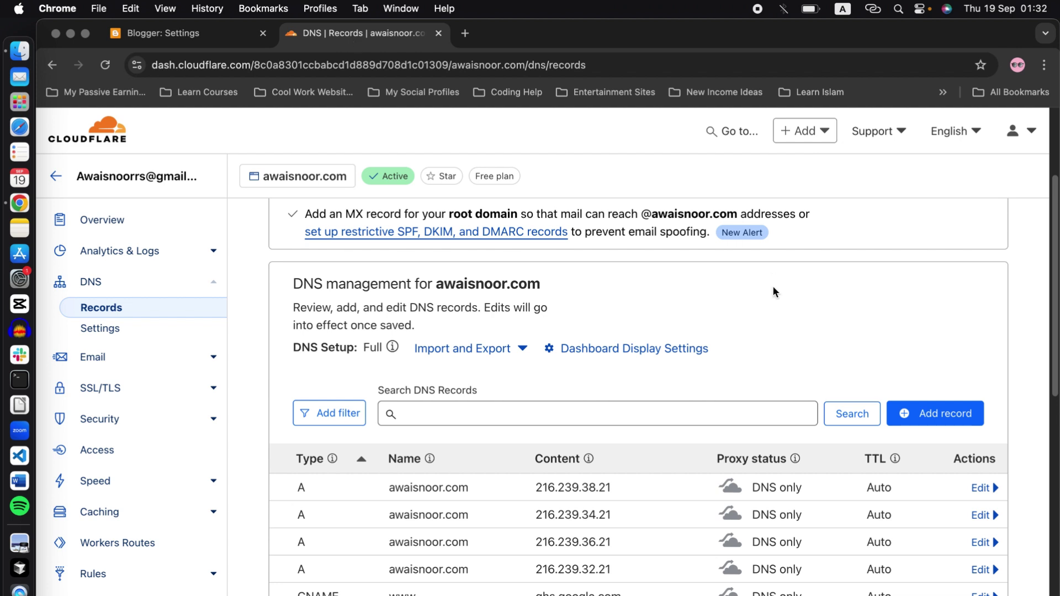
{"action": "scroll", "coordinate": [1006, 323], "scroll_direction": "down", "scroll_amount": 1}
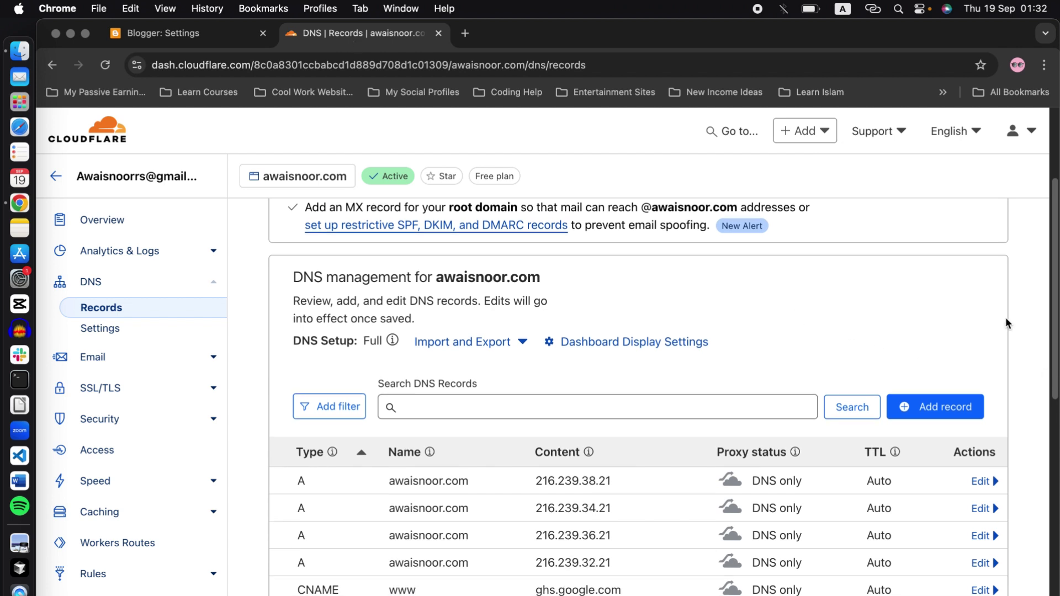
{"action": "left_click_drag", "start_coordinate": [297, 482], "coordinate": [988, 595]}
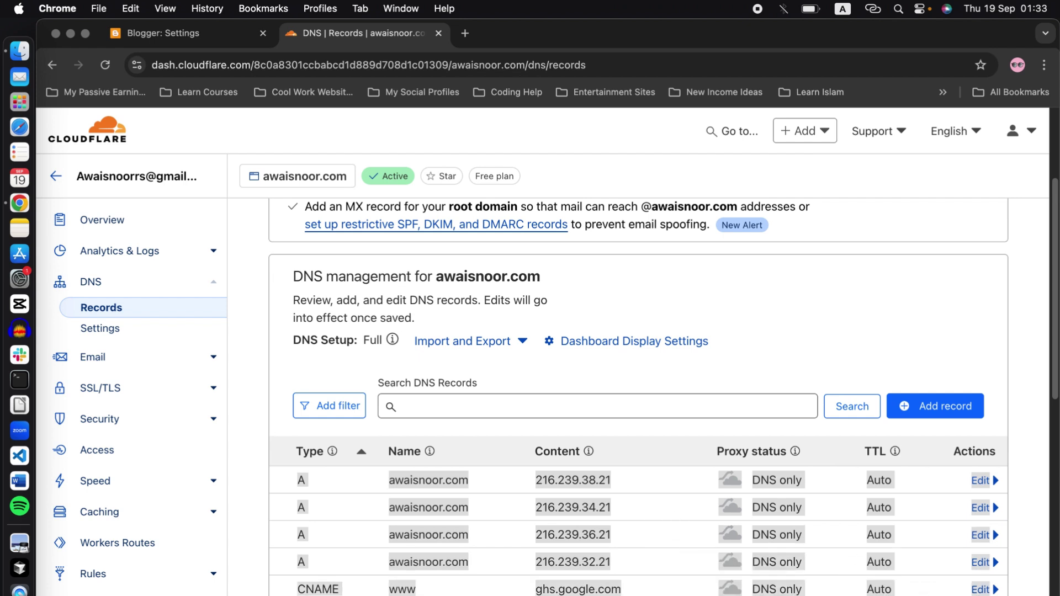
{"action": "left_click", "coordinate": [1022, 540]}
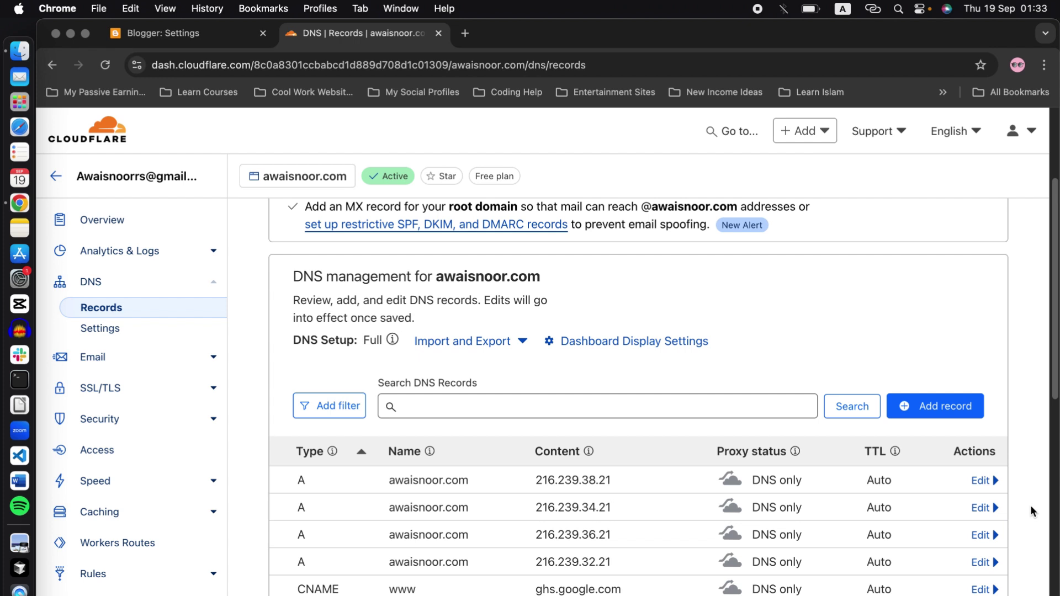
{"action": "left_click", "coordinate": [939, 412]}
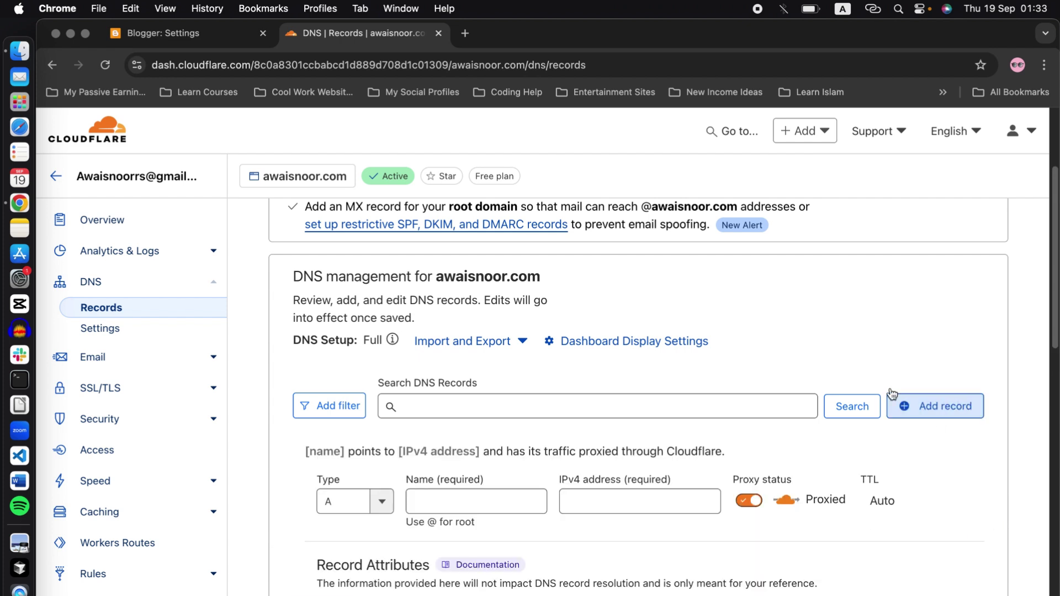
{"action": "scroll", "coordinate": [497, 416], "scroll_direction": "down", "scroll_amount": 2}
{"action": "left_click", "coordinate": [379, 411]}
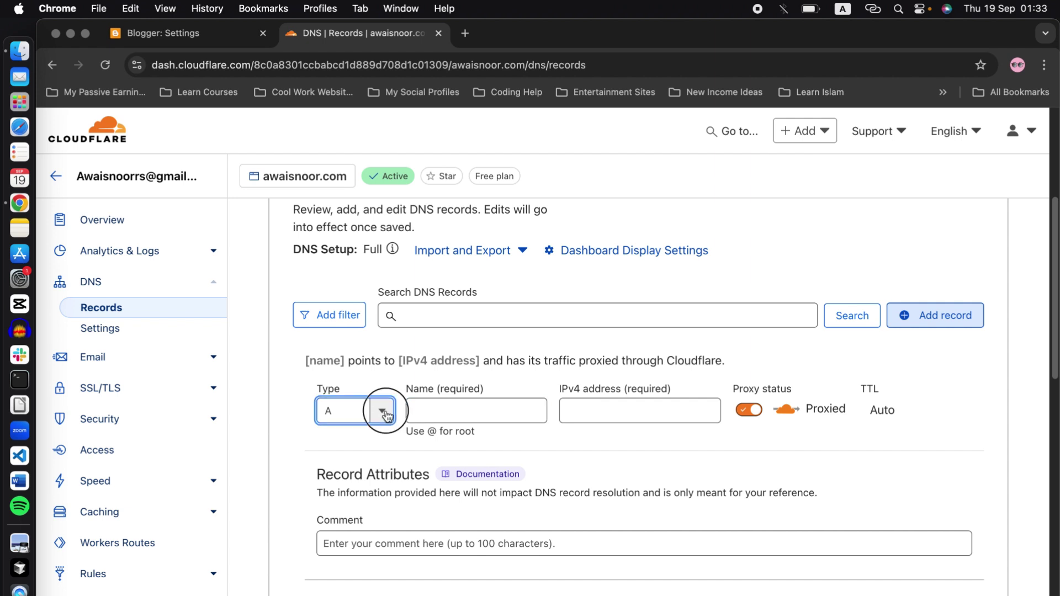
{"action": "scroll", "coordinate": [356, 526], "scroll_direction": "down", "scroll_amount": 2}
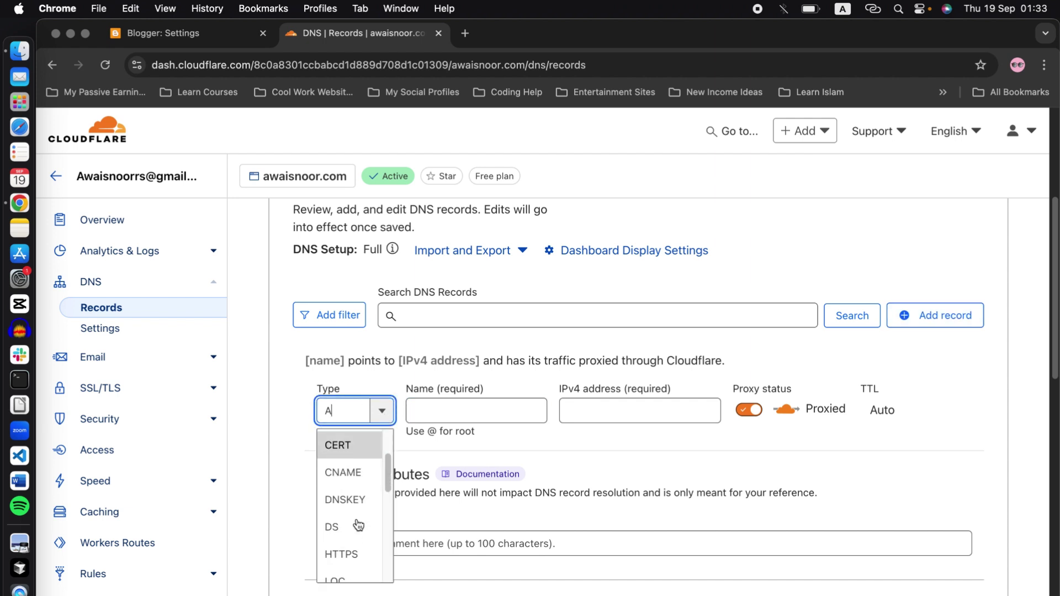
{"action": "left_click", "coordinate": [344, 473]}
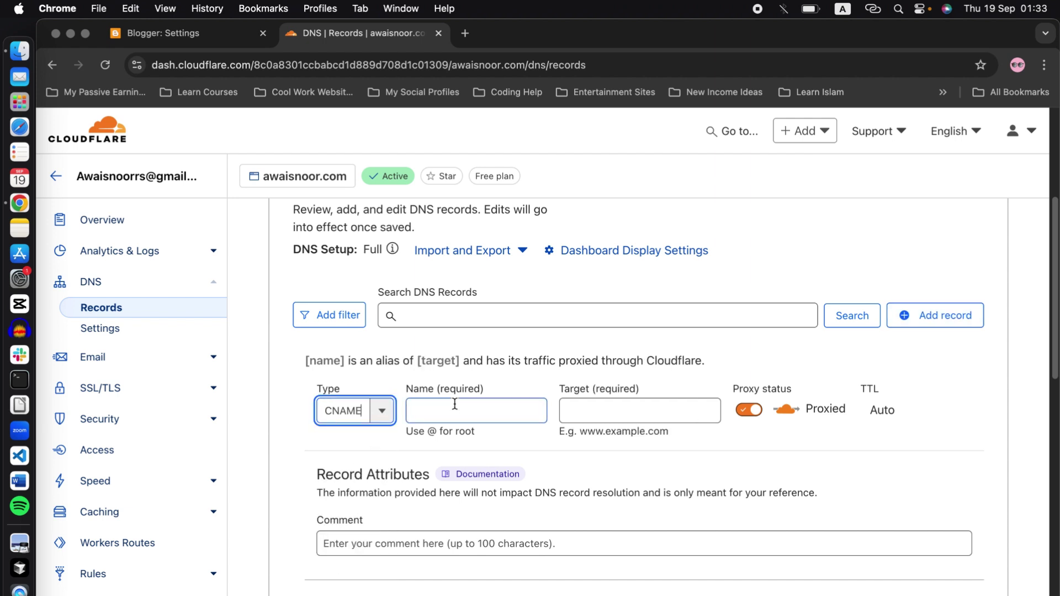
{"action": "left_click", "coordinate": [436, 410]}
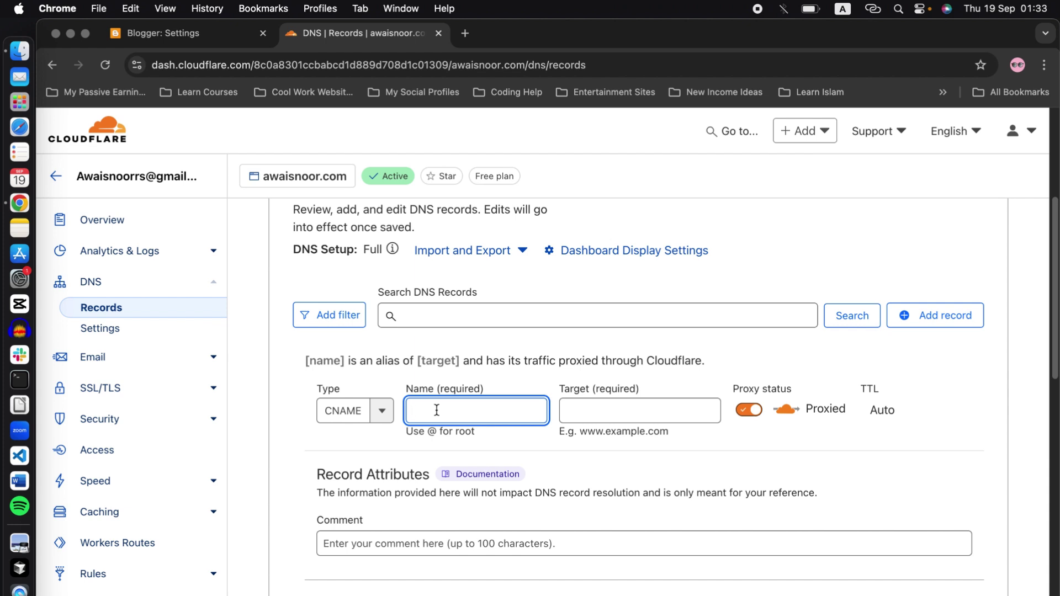
{"action": "type", "text": "www"}
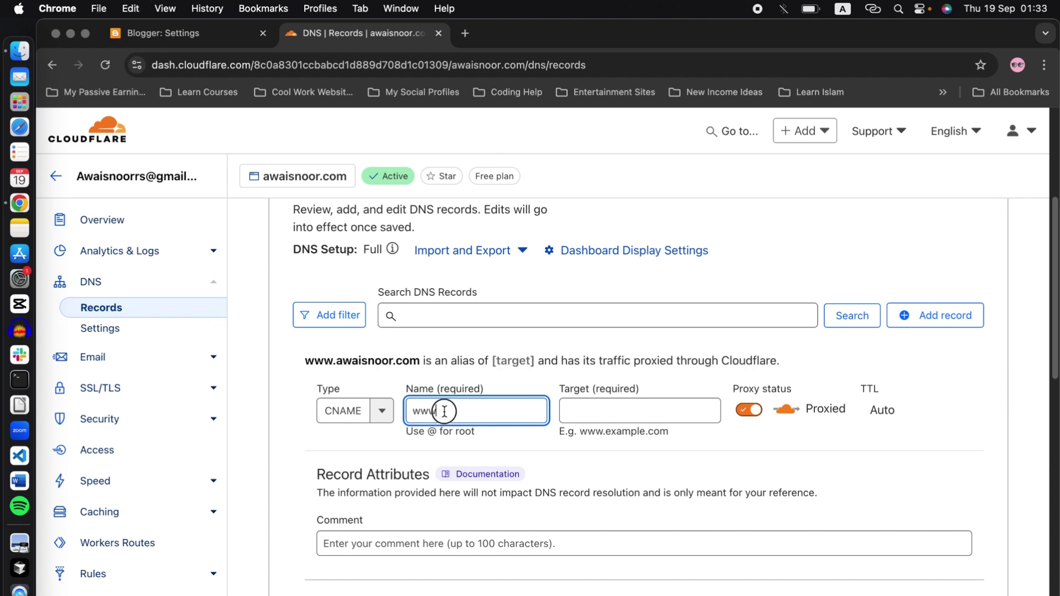
{"action": "left_click_drag", "start_coordinate": [442, 410], "coordinate": [386, 412]}
- Use ghs.google.com from Blogger as the CNAME target, DNS only with Auto TTL
{"action": "left_click", "coordinate": [182, 34]}
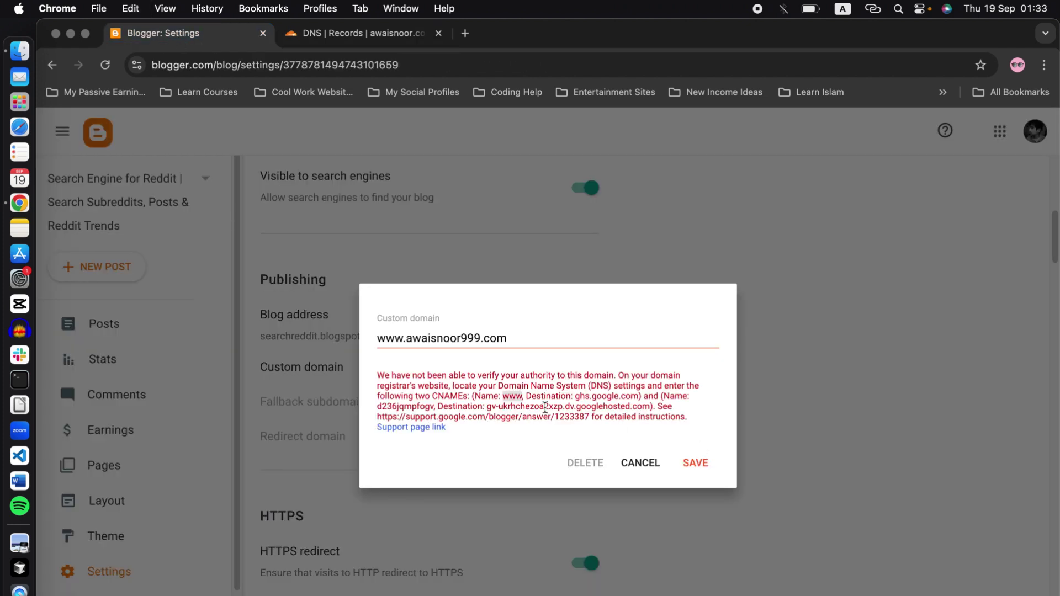
{"action": "left_click_drag", "start_coordinate": [574, 396], "coordinate": [639, 396]}
{"action": "key", "text": "super+c"}
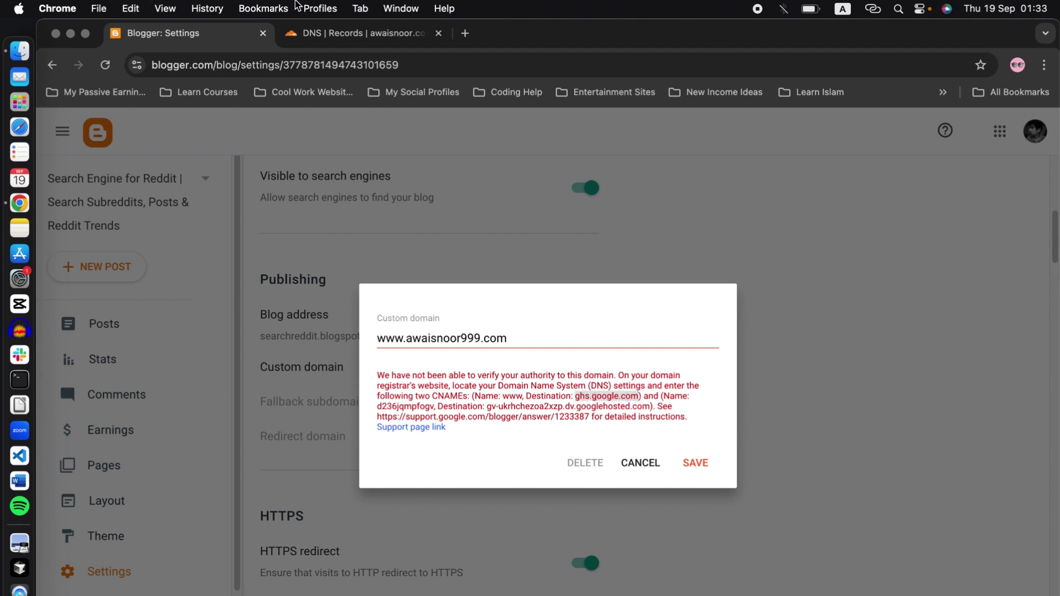
{"action": "left_click", "coordinate": [351, 32]}
{"action": "left_click", "coordinate": [601, 411]}
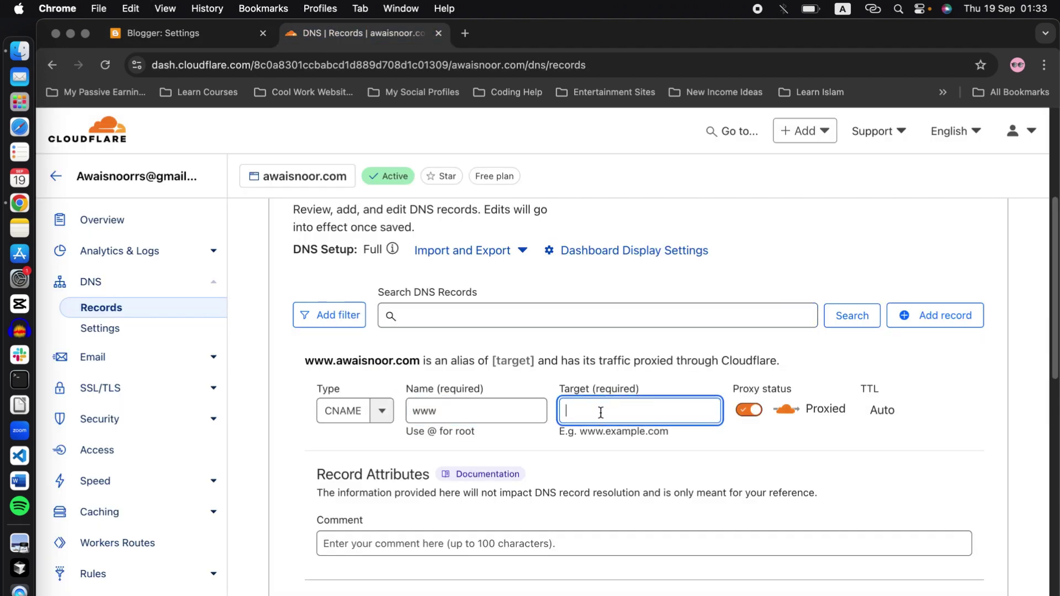
{"action": "key", "text": "super+v"}
{"action": "left_click", "coordinate": [765, 435]}
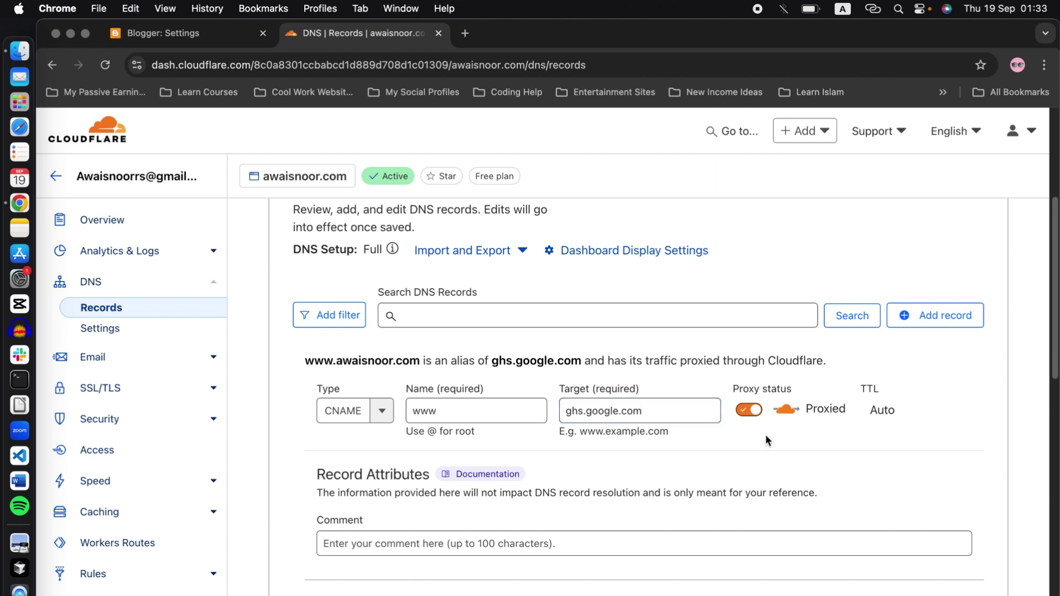
{"action": "left_click", "coordinate": [756, 411]}
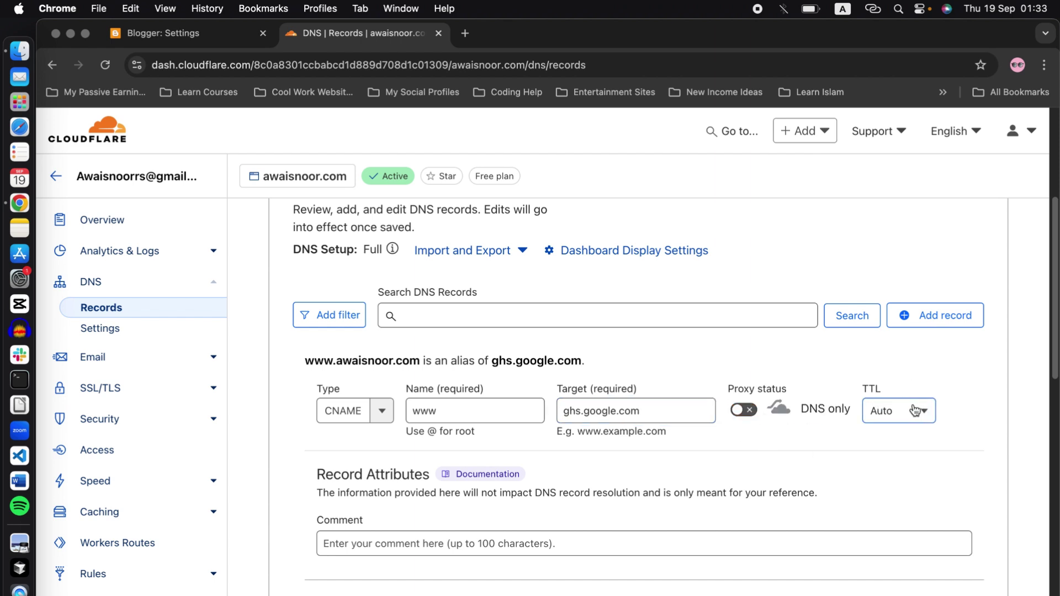
{"action": "left_click", "coordinate": [888, 409]}
{"action": "left_click", "coordinate": [898, 441]}
{"action": "left_click", "coordinate": [959, 403]}
- Highlight the www CNAME settings and the DNS records table for review
{"action": "left_click_drag", "start_coordinate": [949, 409], "coordinate": [354, 406]}
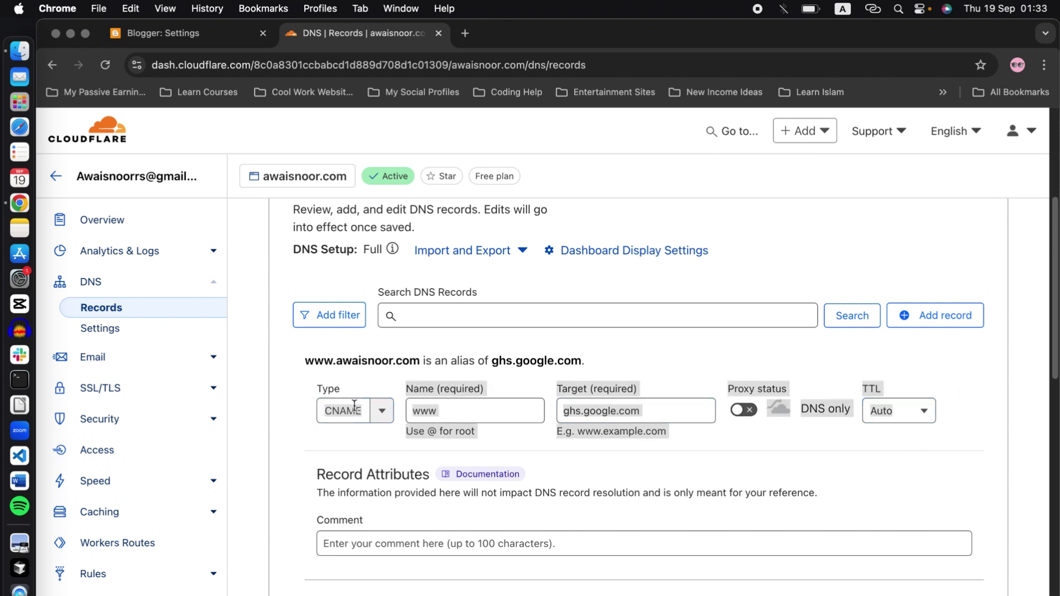
{"action": "left_click", "coordinate": [354, 406]}
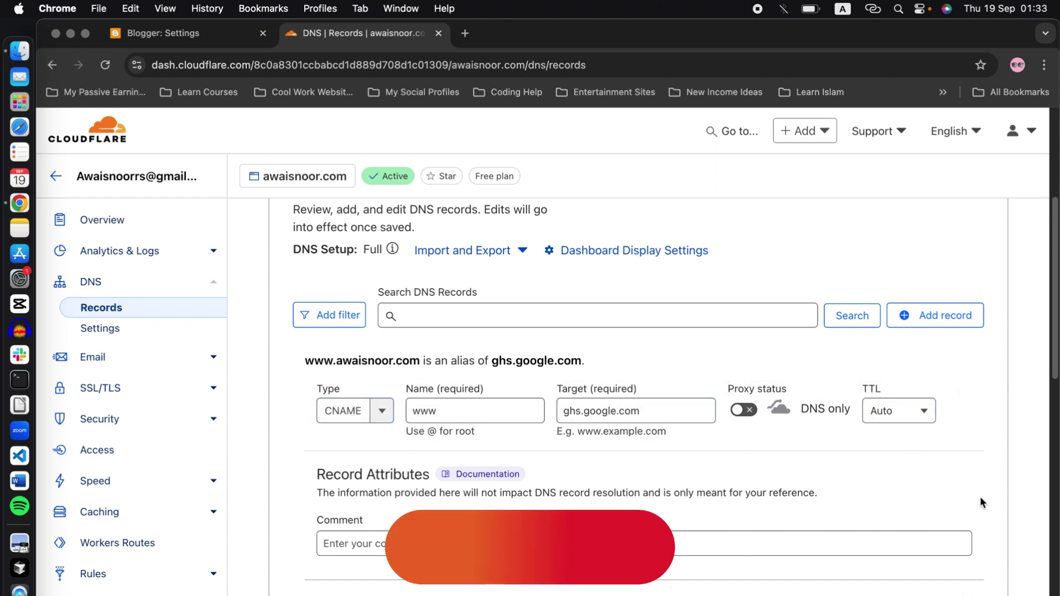
{"action": "scroll", "coordinate": [981, 502], "scroll_direction": "down", "scroll_amount": 5}
{"action": "left_click_drag", "start_coordinate": [1016, 500], "coordinate": [282, 492]}
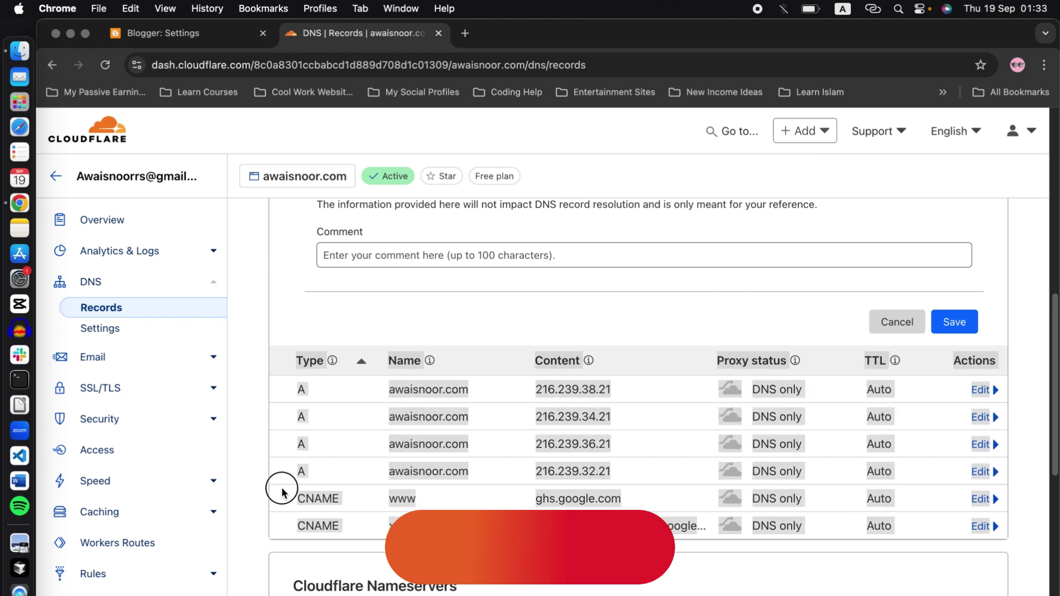
{"action": "left_click", "coordinate": [283, 491]}
{"action": "scroll", "coordinate": [1016, 370], "scroll_direction": "up", "scroll_amount": 3}
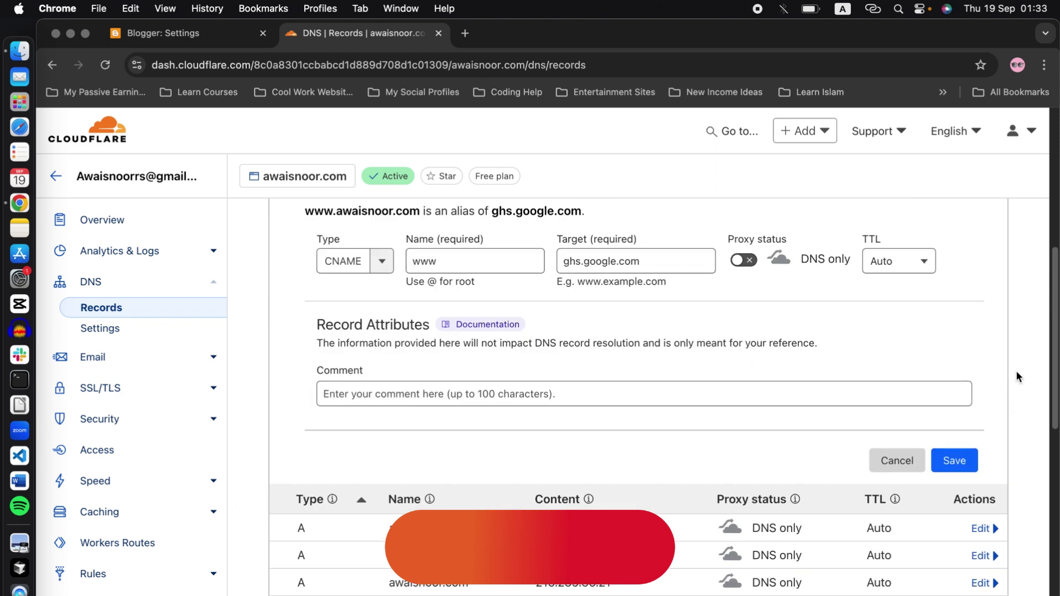
{"action": "scroll", "coordinate": [1016, 370], "scroll_direction": "up", "scroll_amount": 4}
- Copy d236jqmpfogv from Blogger's error and make it the CNAME record's name
{"action": "left_click", "coordinate": [166, 33]}
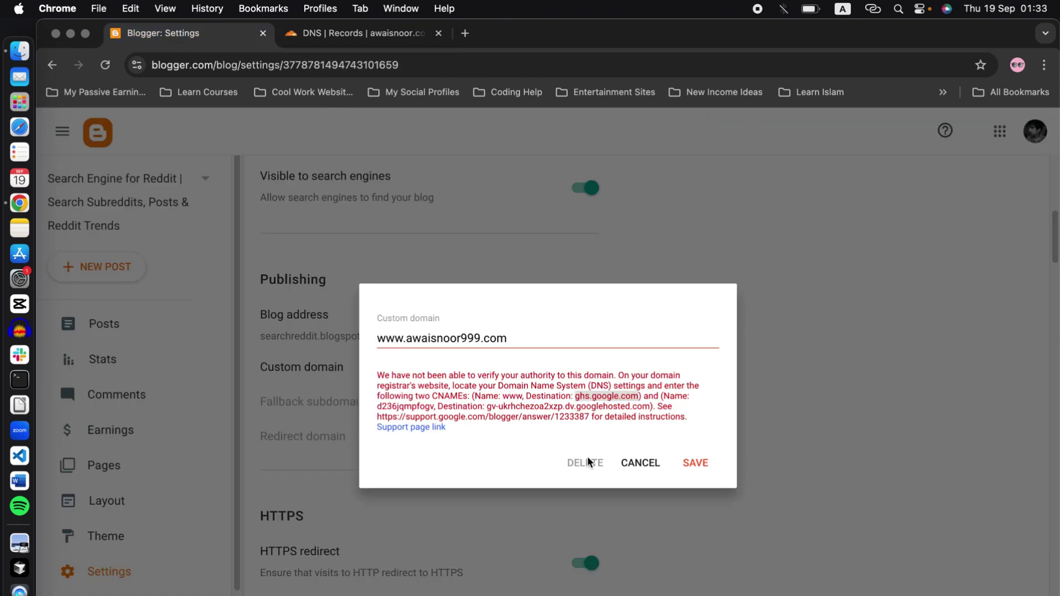
{"action": "left_click", "coordinate": [669, 395]}
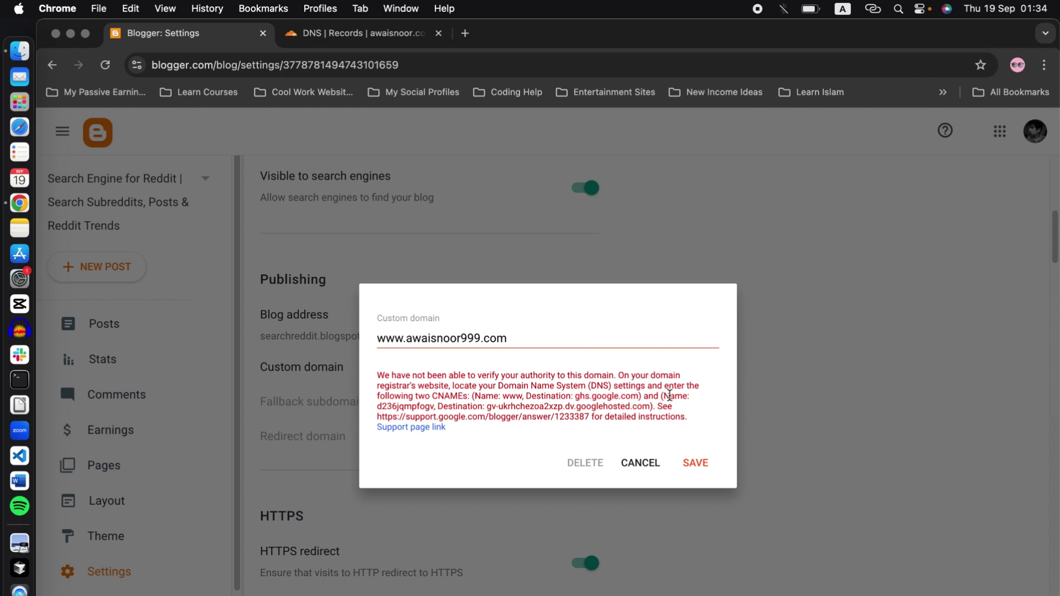
{"action": "left_click_drag", "start_coordinate": [378, 411], "coordinate": [436, 409]}
{"action": "key", "text": "super+c"}
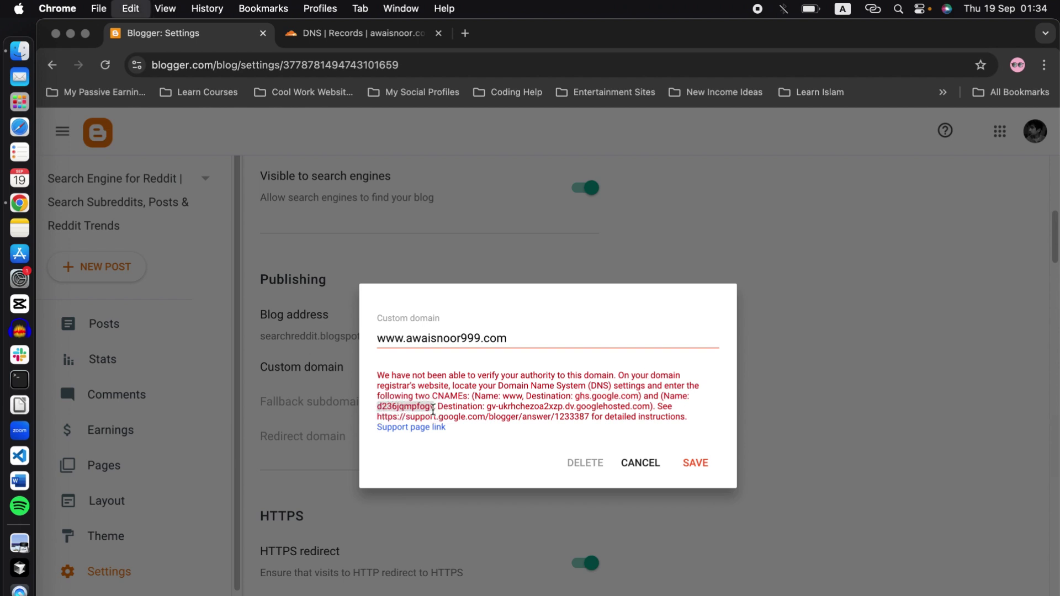
{"action": "left_click", "coordinate": [351, 39]}
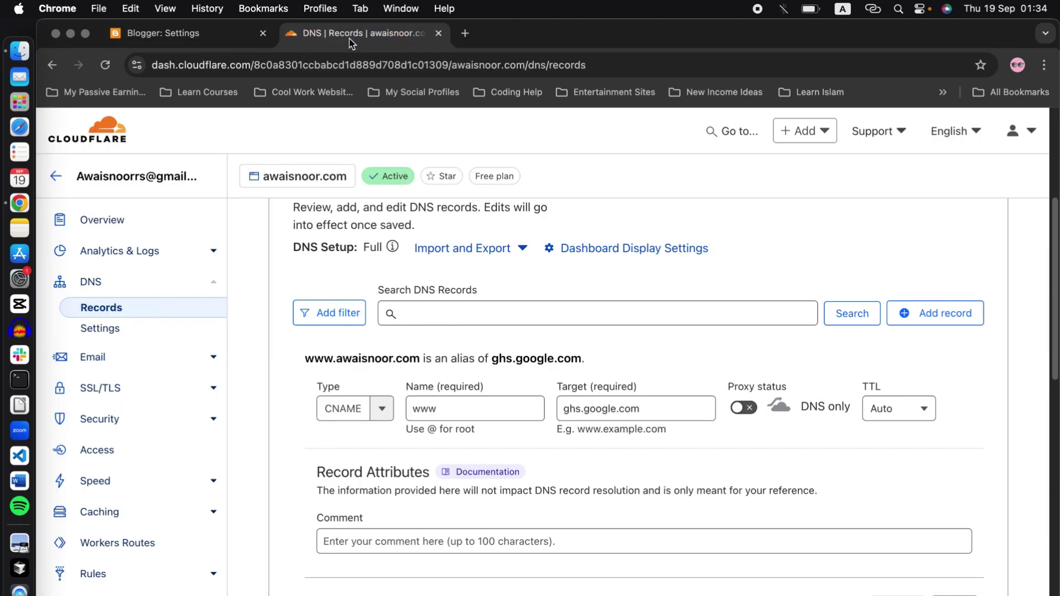
{"action": "left_click", "coordinate": [380, 409]}
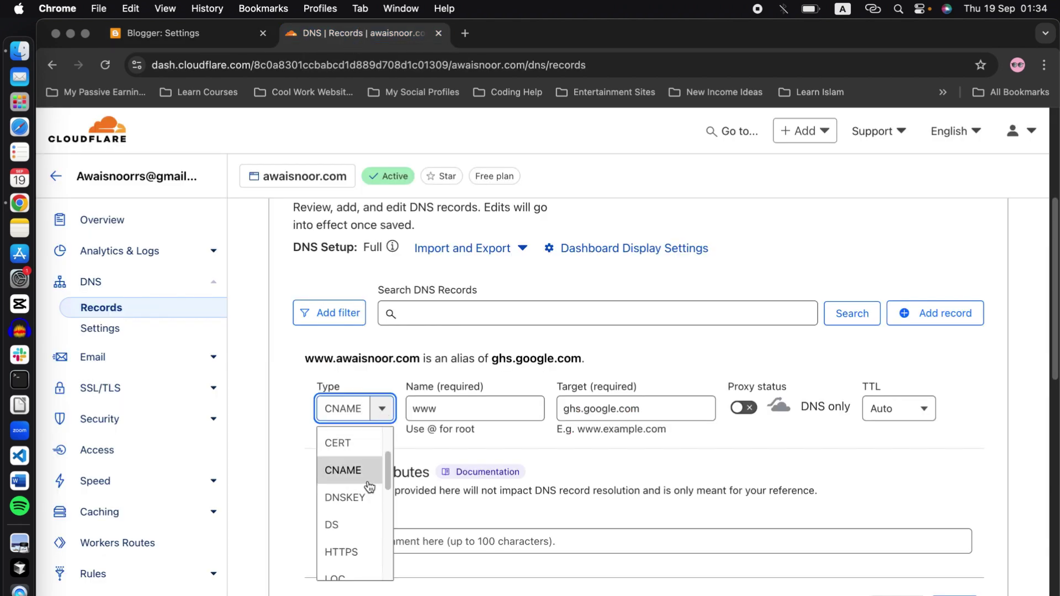
{"action": "left_click", "coordinate": [461, 409]}
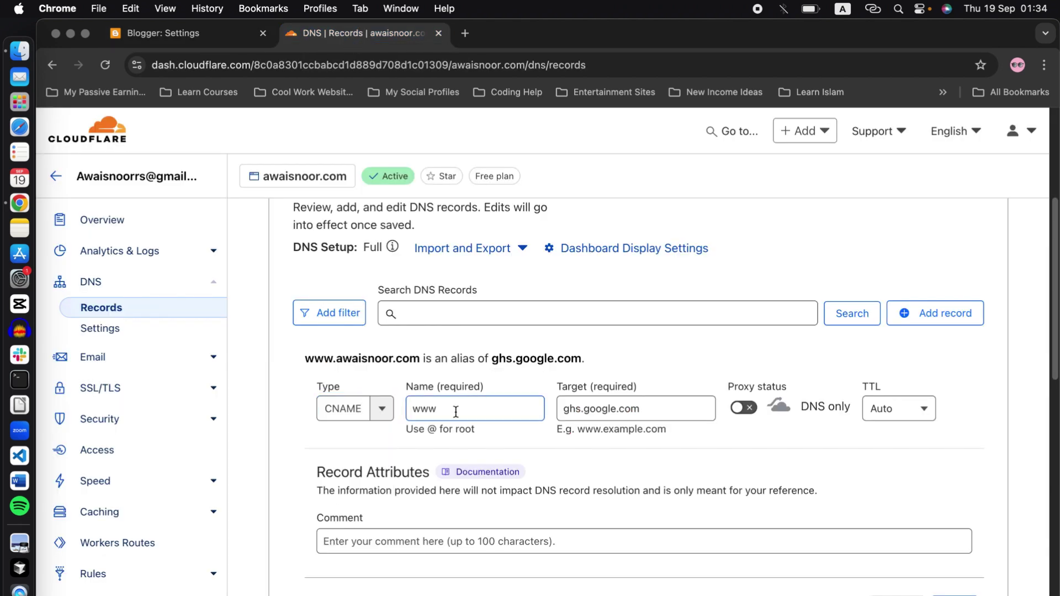
{"action": "key", "text": "super+a"}
{"action": "key", "text": "super+v"}
{"action": "left_click", "coordinate": [683, 375]}
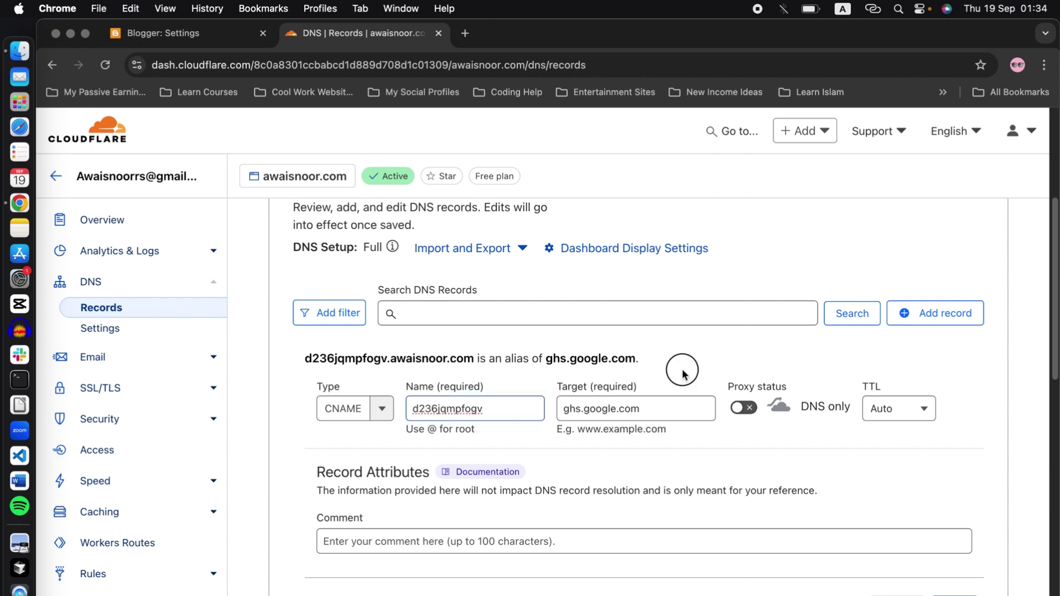
- Set the CNAME target to gv-ukrhchezoa2xzp.dv.googlehosted.com, keeping it DNS only
{"action": "left_click", "coordinate": [175, 38]}
{"action": "left_click", "coordinate": [489, 412]}
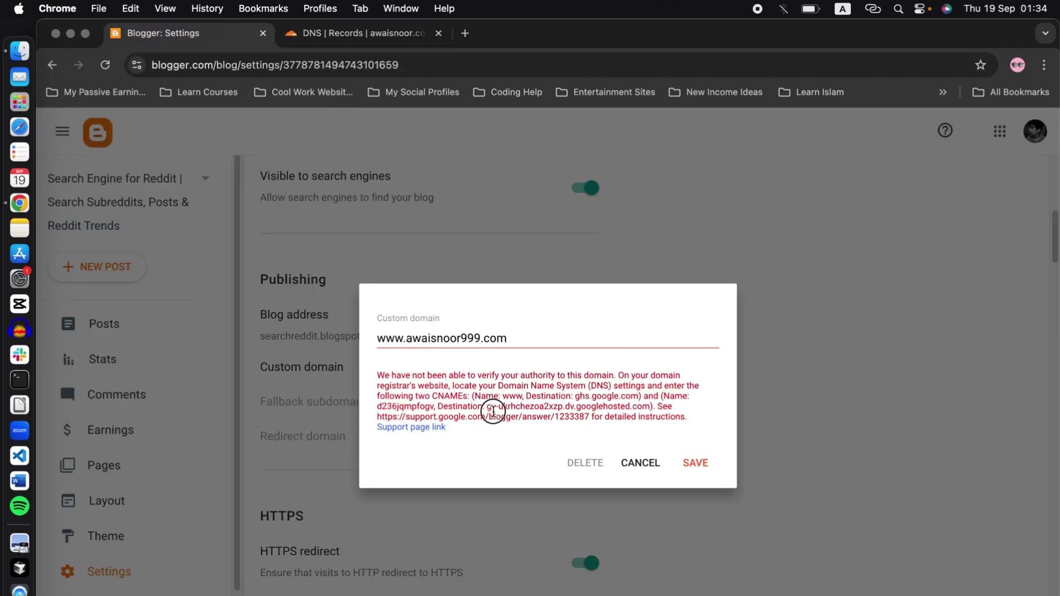
{"action": "left_click_drag", "start_coordinate": [488, 407], "coordinate": [564, 409]}
{"action": "left_click", "coordinate": [365, 33]}
{"action": "key", "text": "cmd+v"}
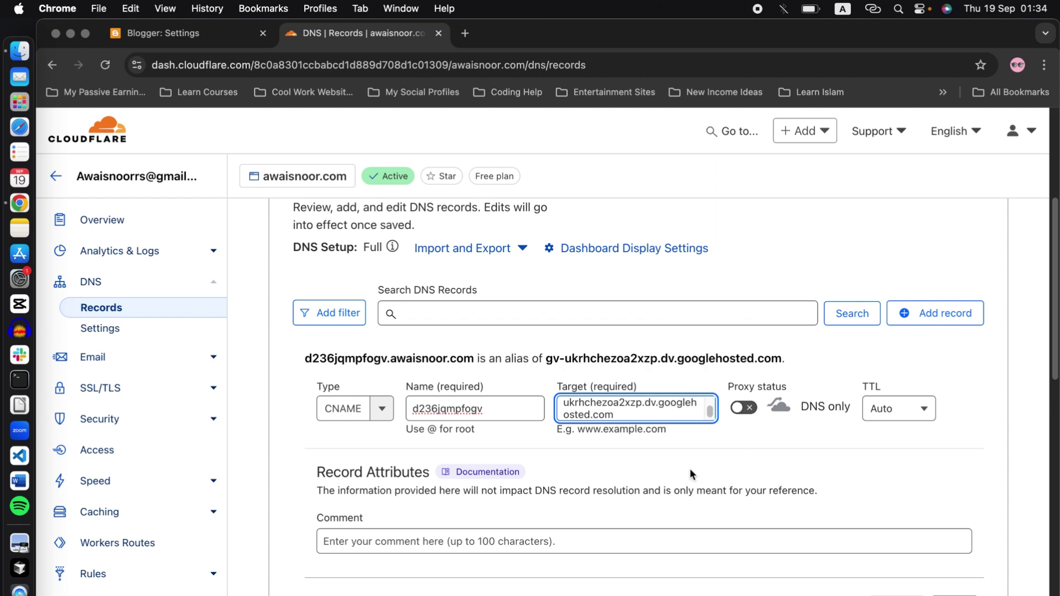
{"action": "scroll", "coordinate": [690, 469], "scroll_direction": "down", "scroll_amount": 3}
{"action": "scroll", "coordinate": [691, 475], "scroll_direction": "up", "scroll_amount": 3}
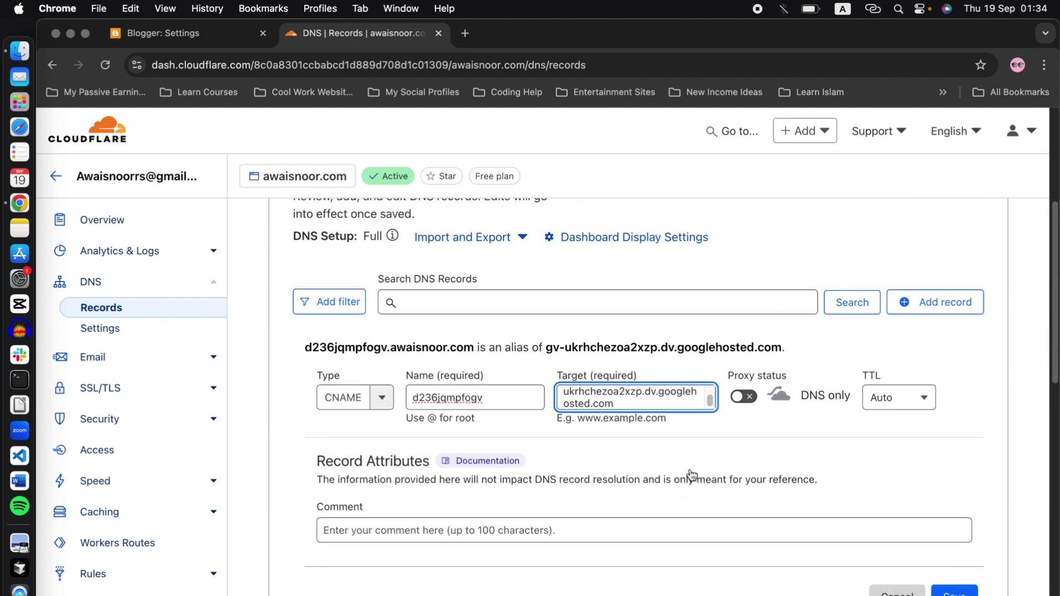
{"action": "left_click", "coordinate": [744, 399]}
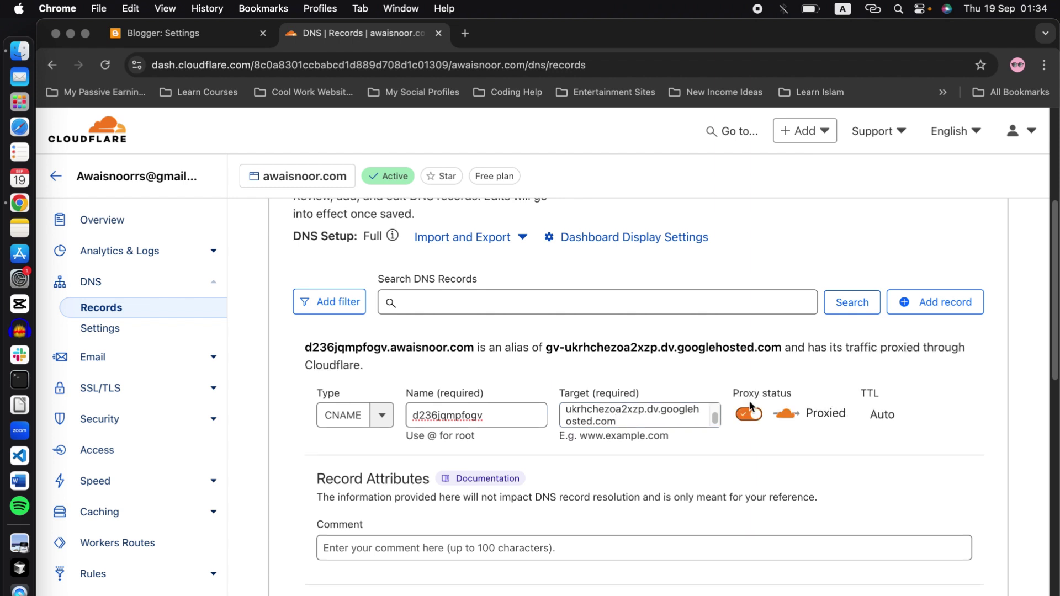
{"action": "left_click", "coordinate": [749, 409]}
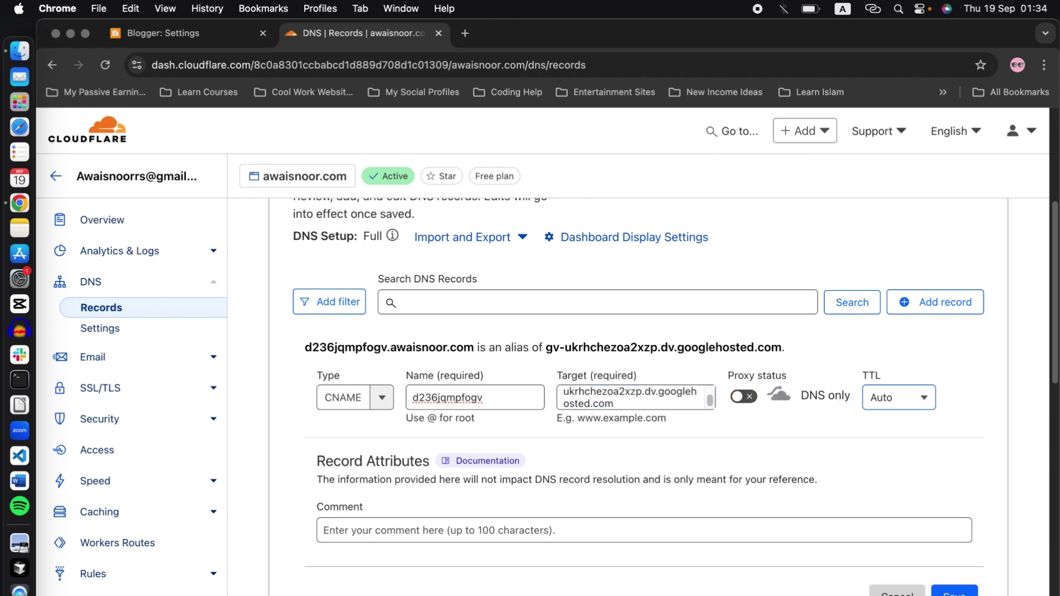
- Scroll the DNS records table and highlight its last record row
{"action": "scroll", "coordinate": [1003, 465], "scroll_direction": "down", "scroll_amount": 1}
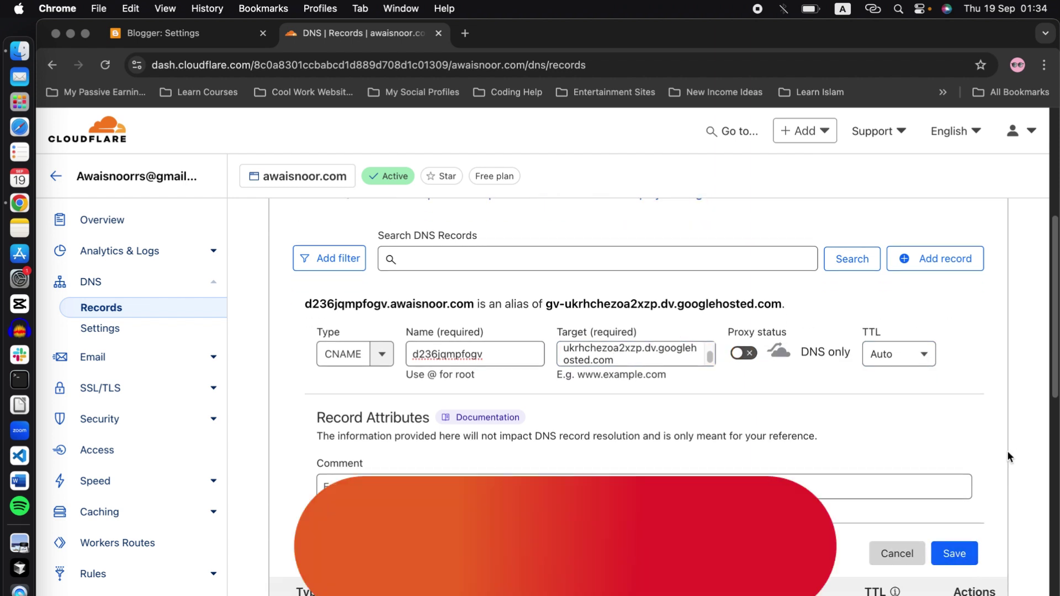
{"action": "scroll", "coordinate": [1007, 450], "scroll_direction": "down", "scroll_amount": 5}
{"action": "left_click_drag", "start_coordinate": [1009, 497], "coordinate": [280, 509]}
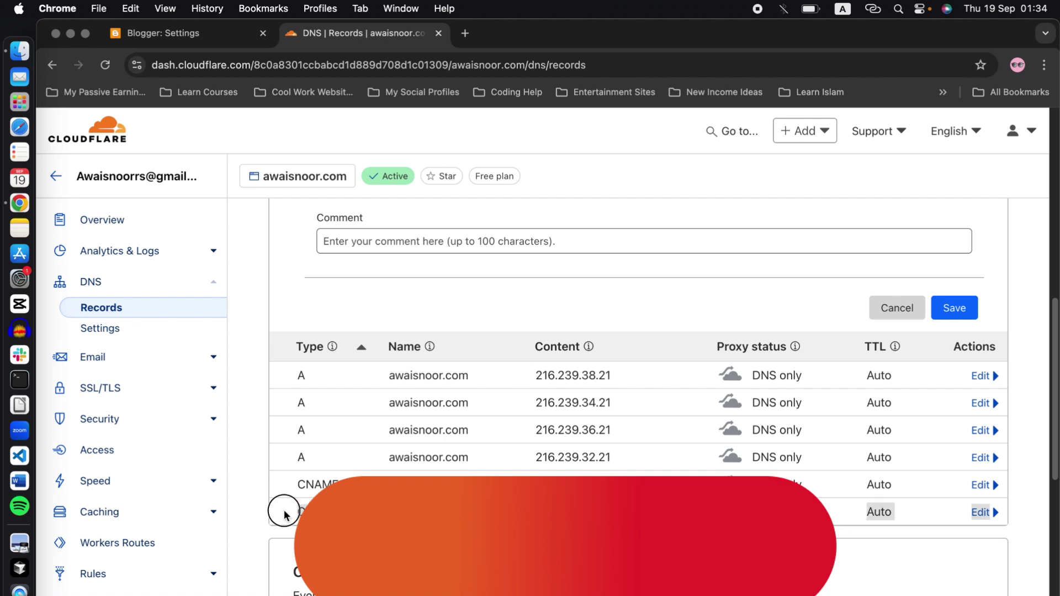
{"action": "scroll", "coordinate": [1037, 374], "scroll_direction": "up", "scroll_amount": 1}
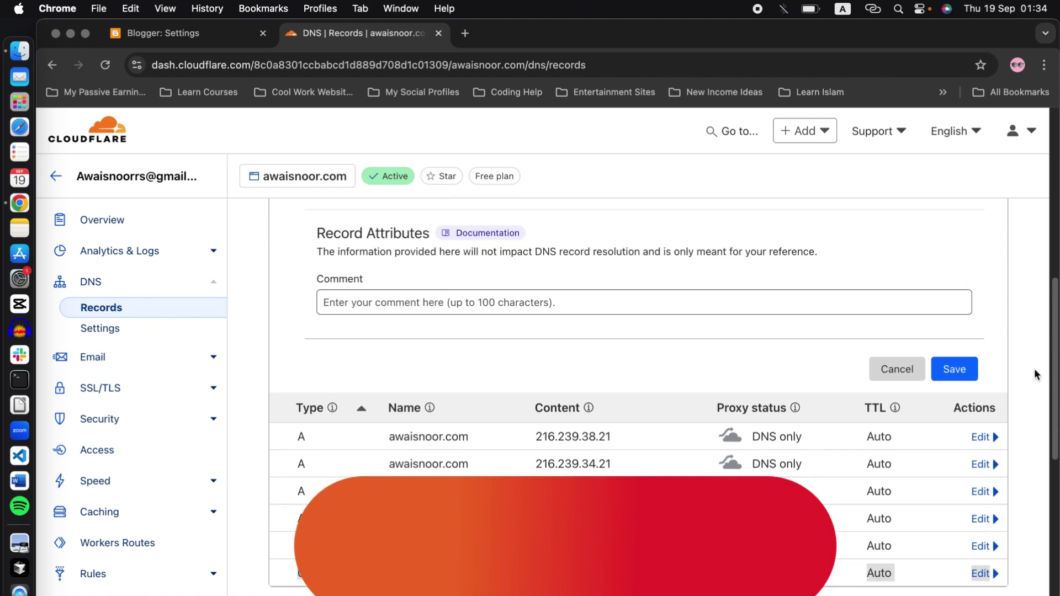
{"action": "scroll", "coordinate": [1025, 330], "scroll_direction": "up", "scroll_amount": 5}
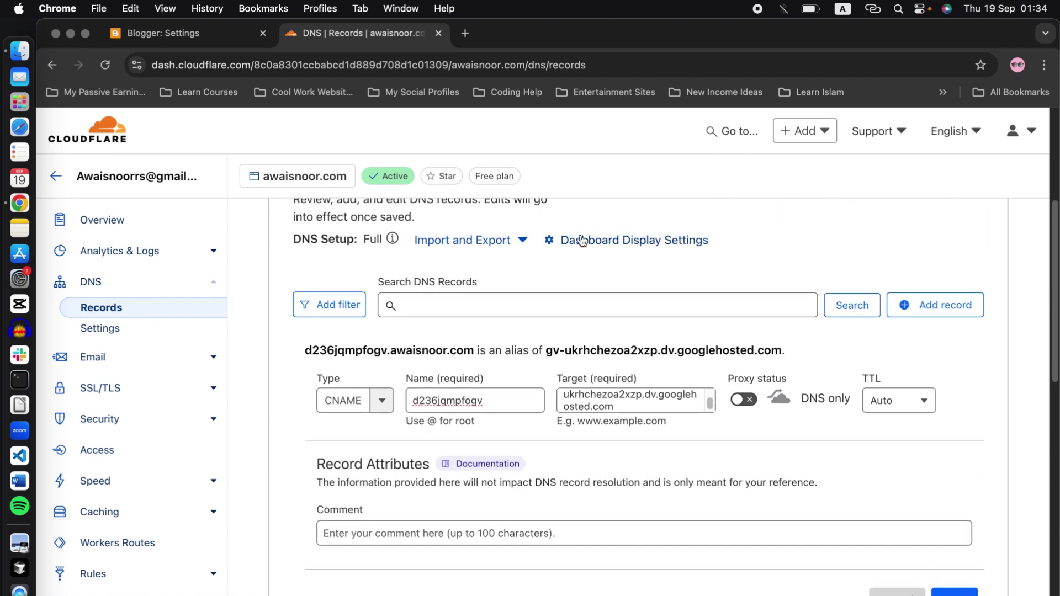
- Open Blogger Help's custom domain guide and copy the first Google IP 216.239.32.21
{"action": "left_click", "coordinate": [183, 33]}
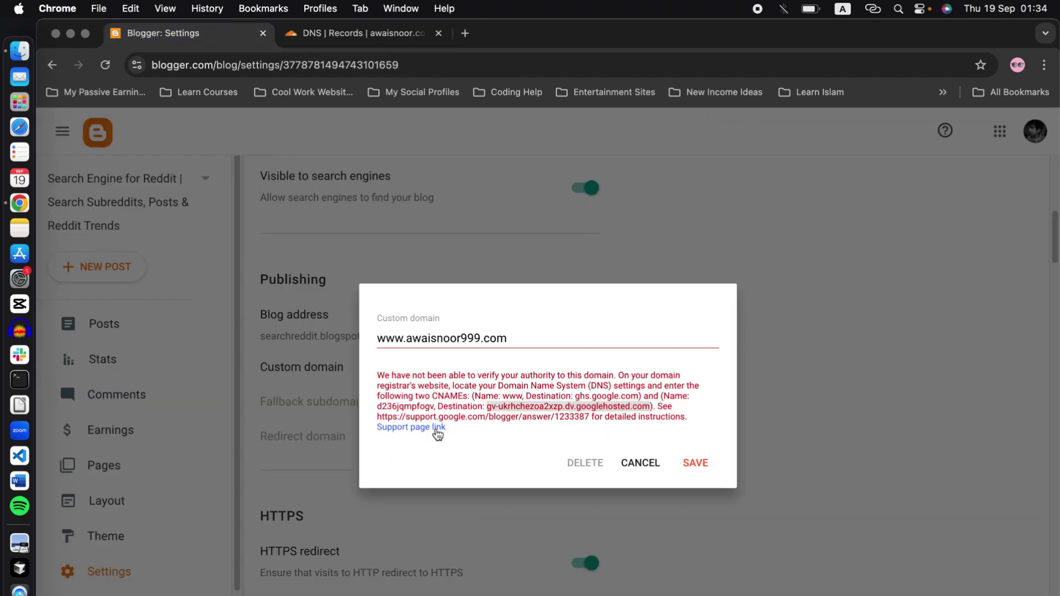
{"action": "left_click", "coordinate": [414, 433]}
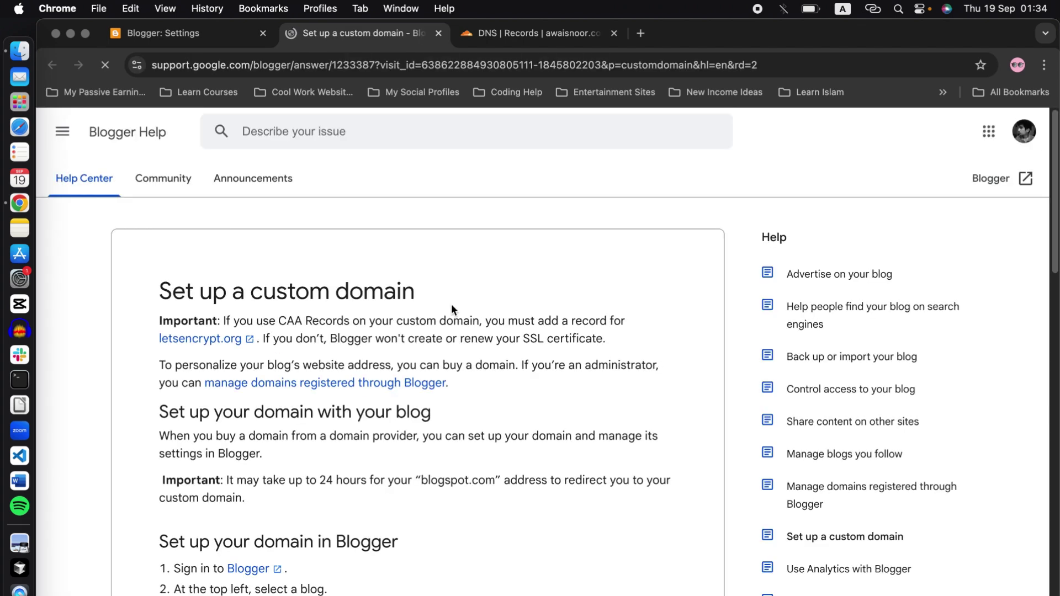
{"action": "scroll", "coordinate": [349, 378], "scroll_direction": "down", "scroll_amount": 20}
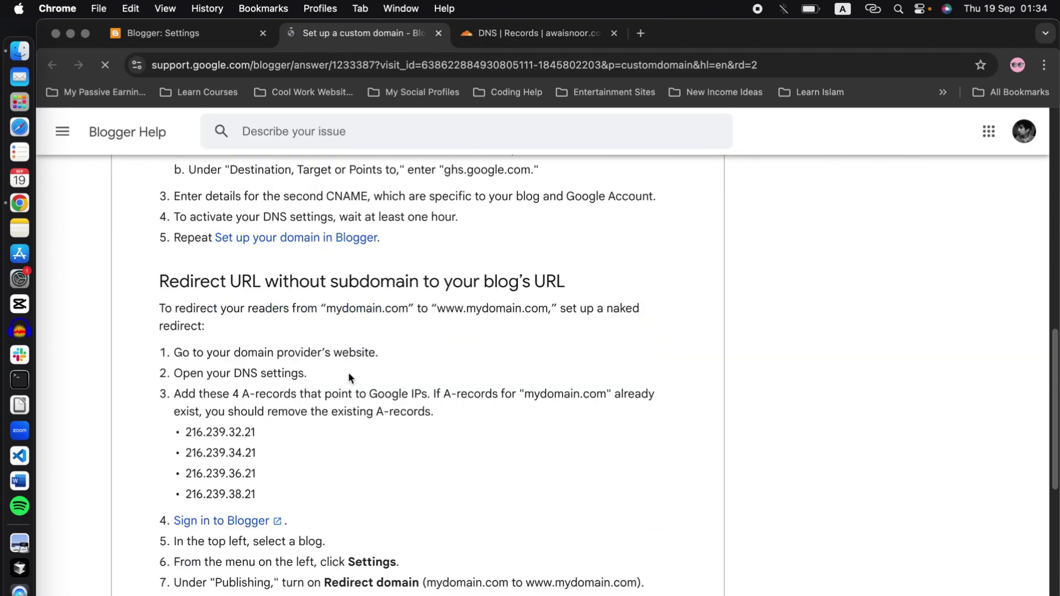
{"action": "scroll", "coordinate": [349, 377], "scroll_direction": "up", "scroll_amount": 3}
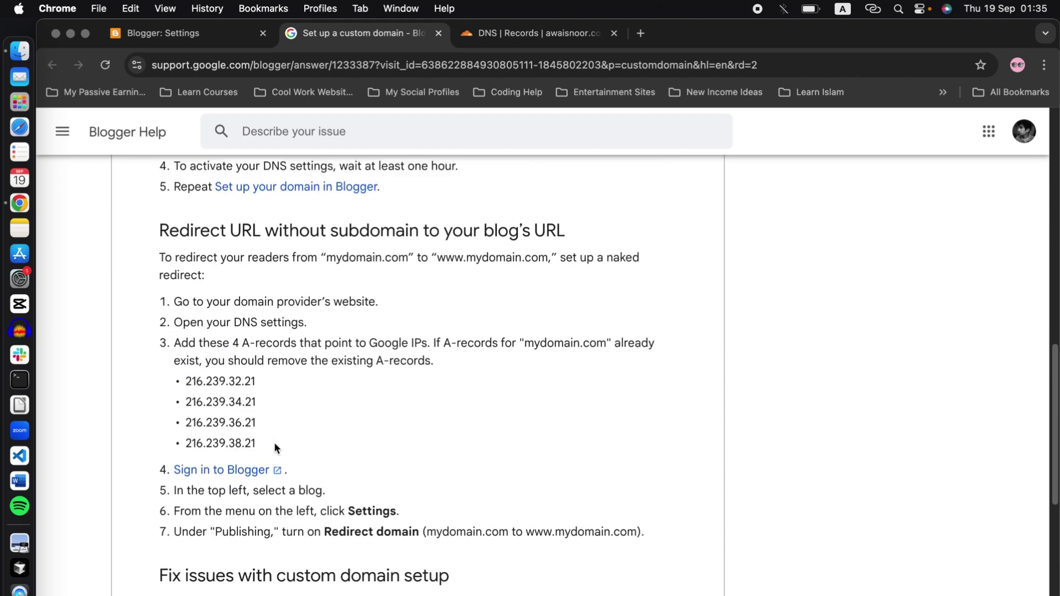
{"action": "left_click_drag", "start_coordinate": [275, 447], "coordinate": [154, 379]}
{"action": "left_click", "coordinate": [259, 385]}
{"action": "left_click_drag", "start_coordinate": [259, 381], "coordinate": [187, 381]}
{"action": "key", "text": "super+c"}
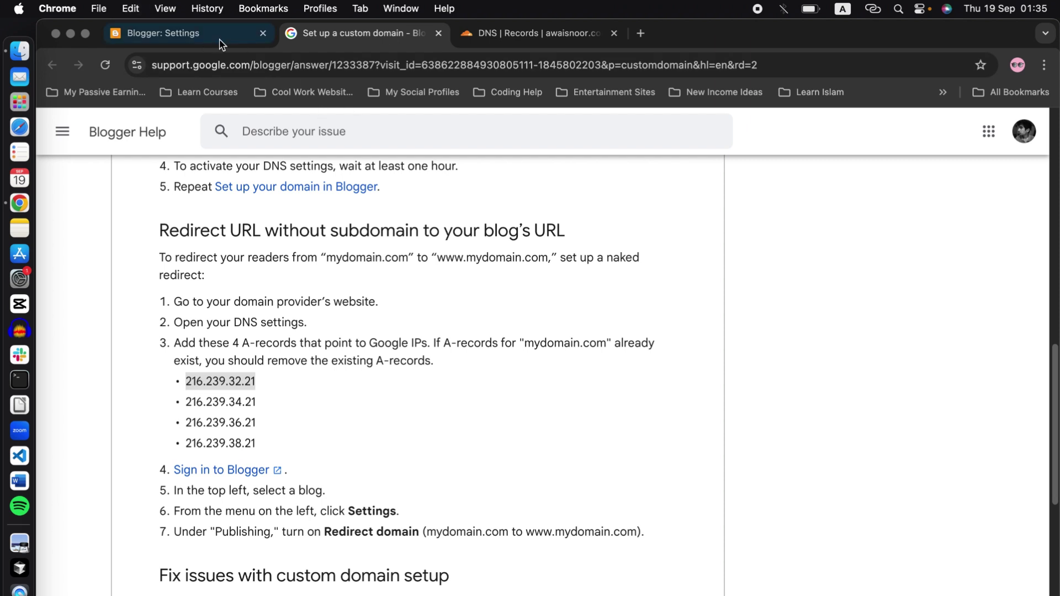
{"action": "left_click", "coordinate": [514, 38]}
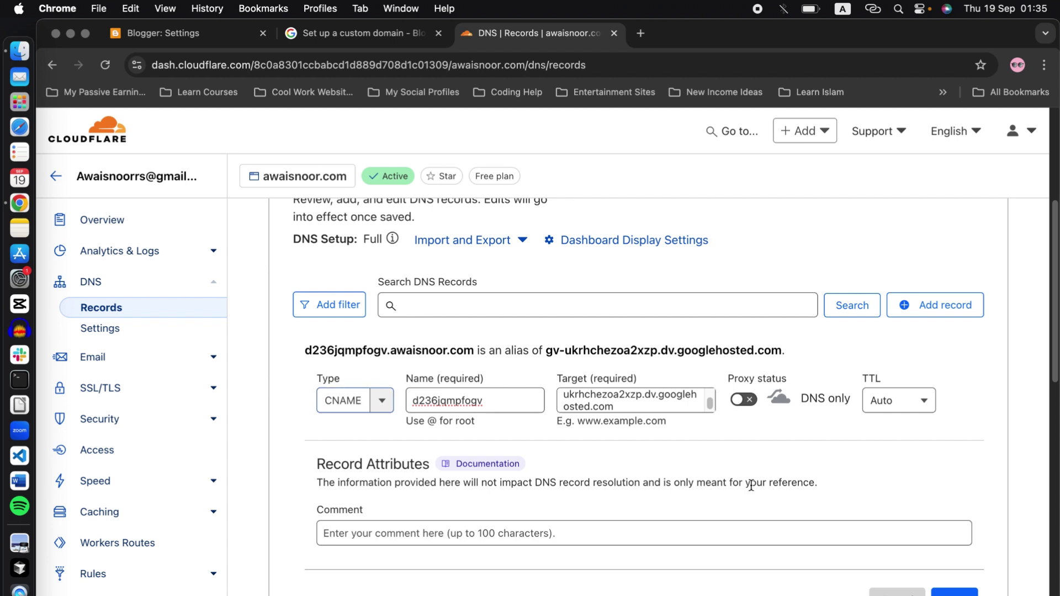
- Close the CNAME editor and draft an A record @ pointing to 216.239.32.21
{"action": "left_click", "coordinate": [897, 592]}
{"action": "scroll", "coordinate": [951, 254], "scroll_direction": "up", "scroll_amount": 1}
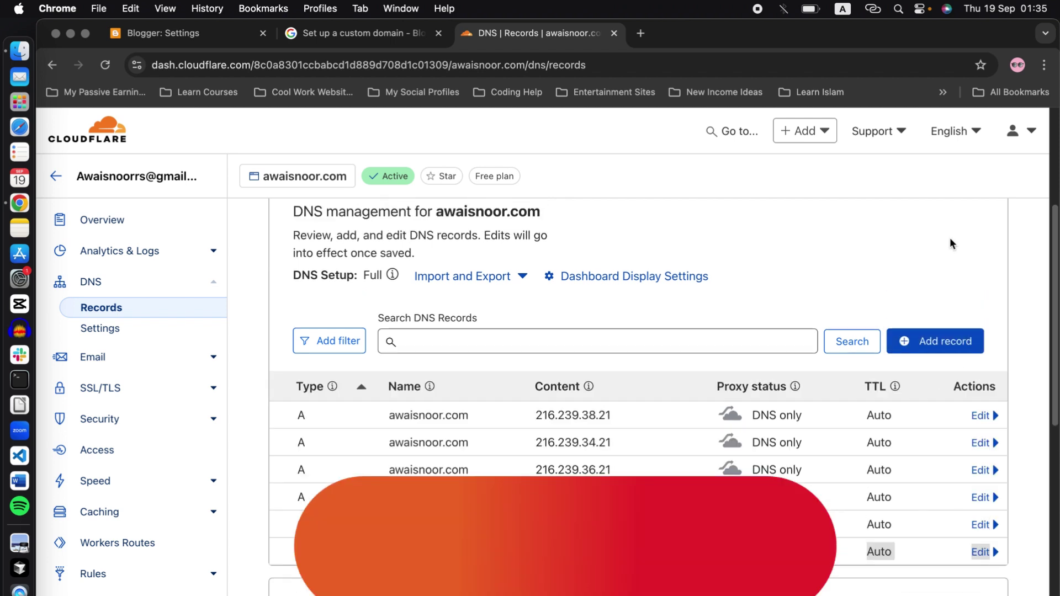
{"action": "left_click", "coordinate": [941, 343]}
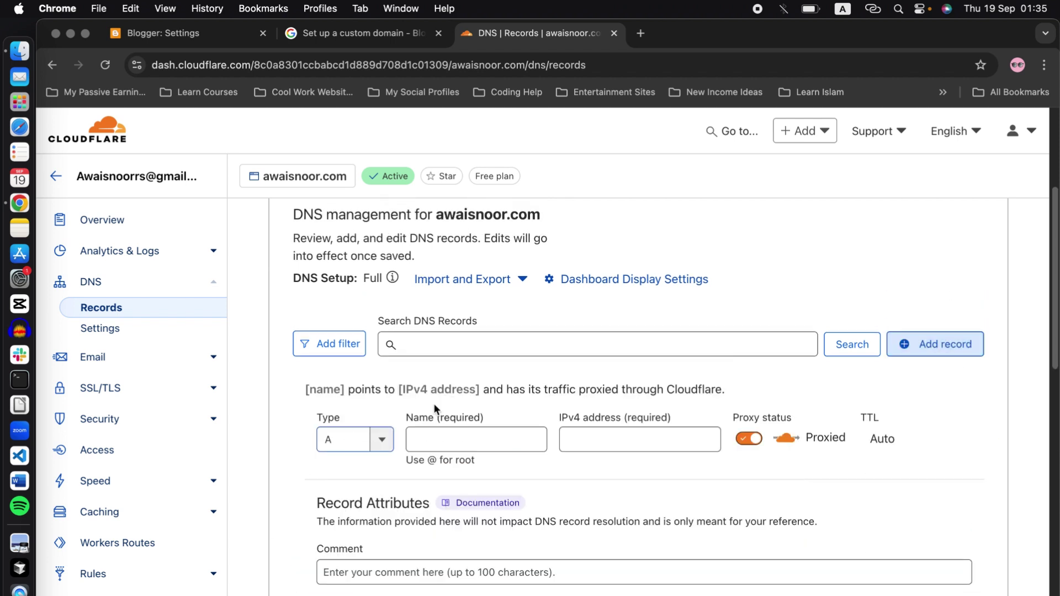
{"action": "scroll", "coordinate": [433, 403], "scroll_direction": "down", "scroll_amount": 1}
{"action": "left_click", "coordinate": [382, 386]}
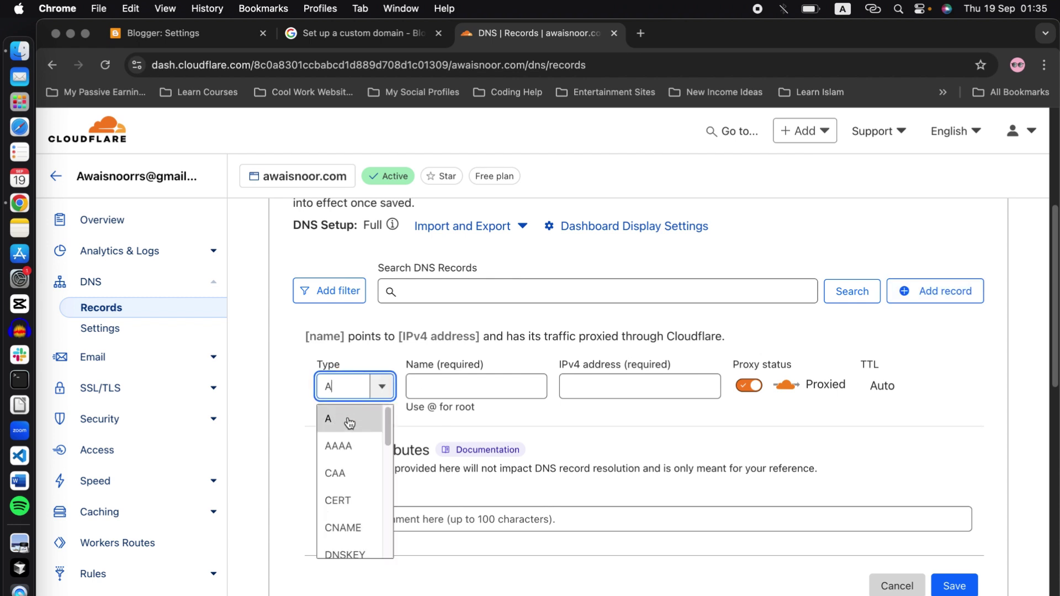
{"action": "left_click", "coordinate": [436, 387]}
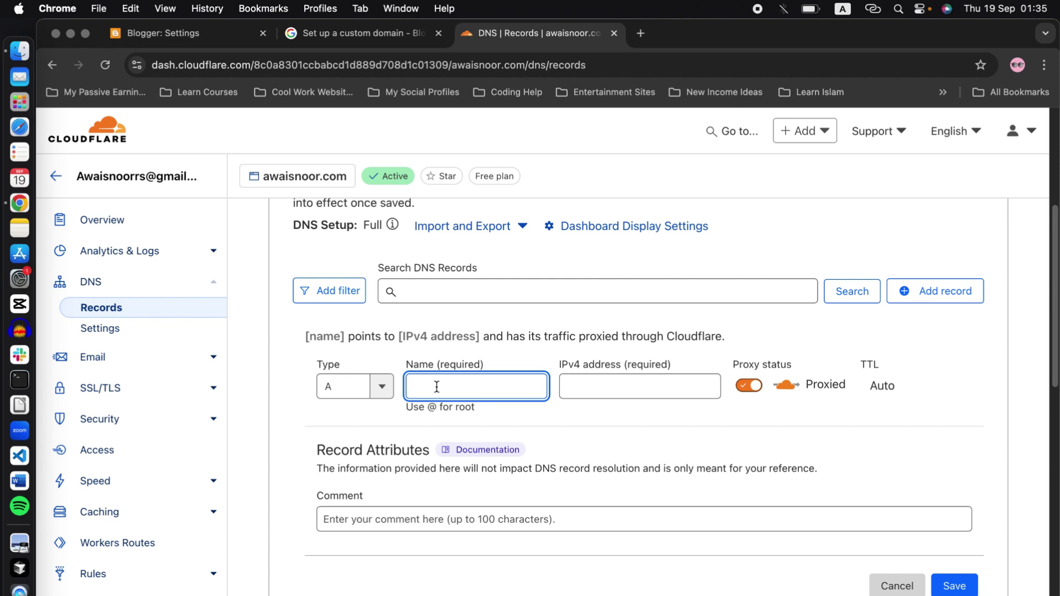
{"action": "type", "text": "@"}
{"action": "left_click", "coordinate": [601, 386]}
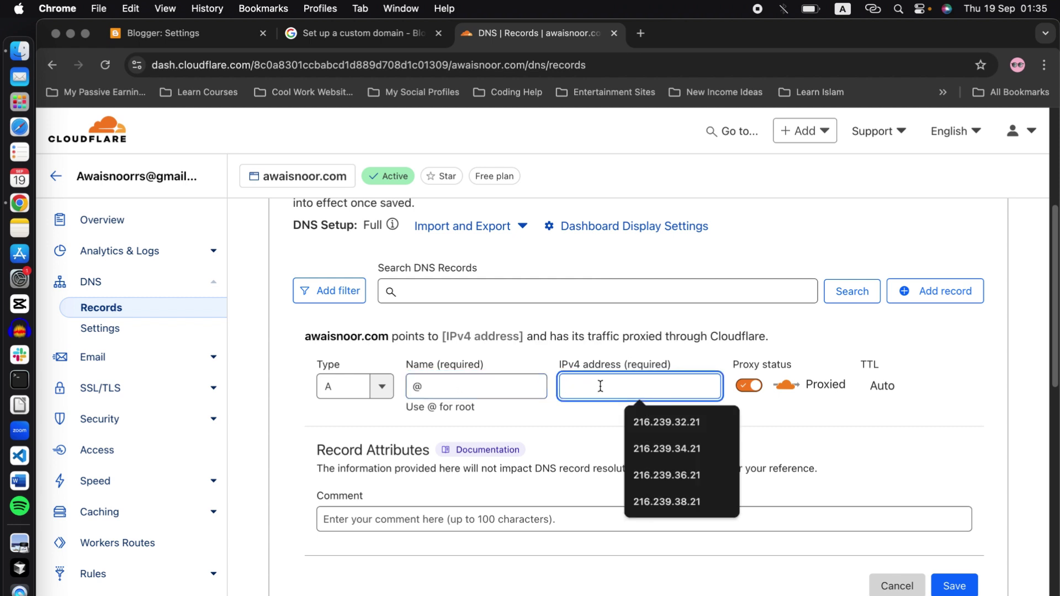
{"action": "key", "text": "super+v"}
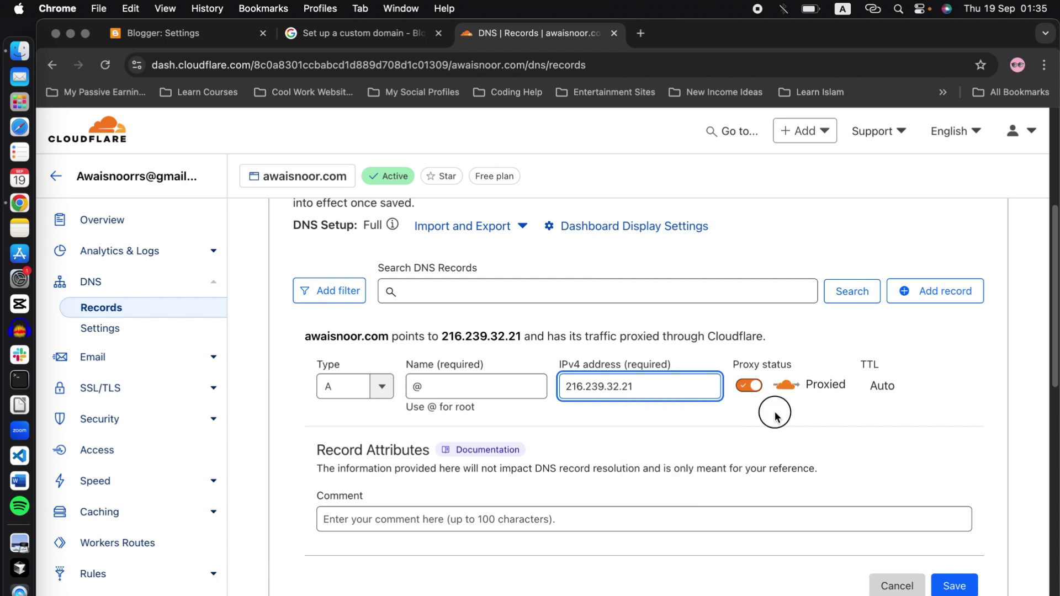
- Set the draft A record to DNS only, then discard it
{"action": "left_click", "coordinate": [776, 415]}
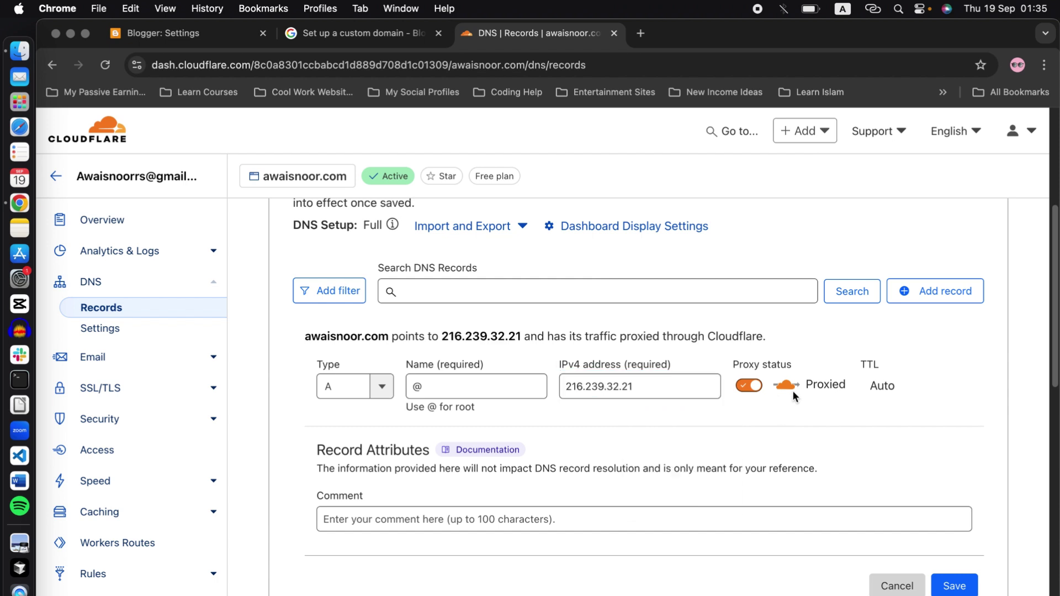
{"action": "left_click", "coordinate": [759, 391]}
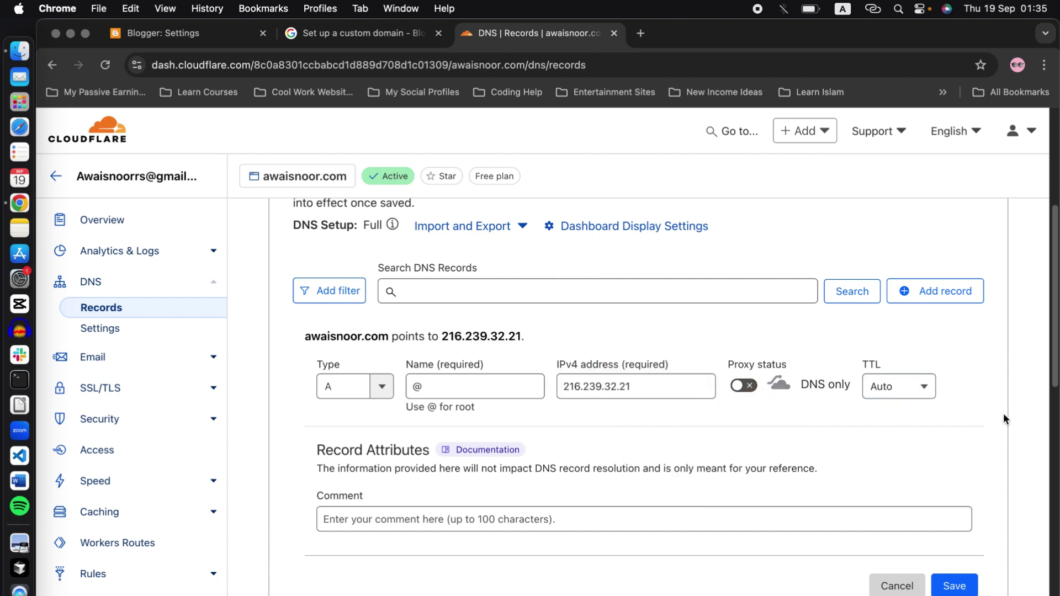
{"action": "scroll", "coordinate": [1003, 413], "scroll_direction": "down", "scroll_amount": 2}
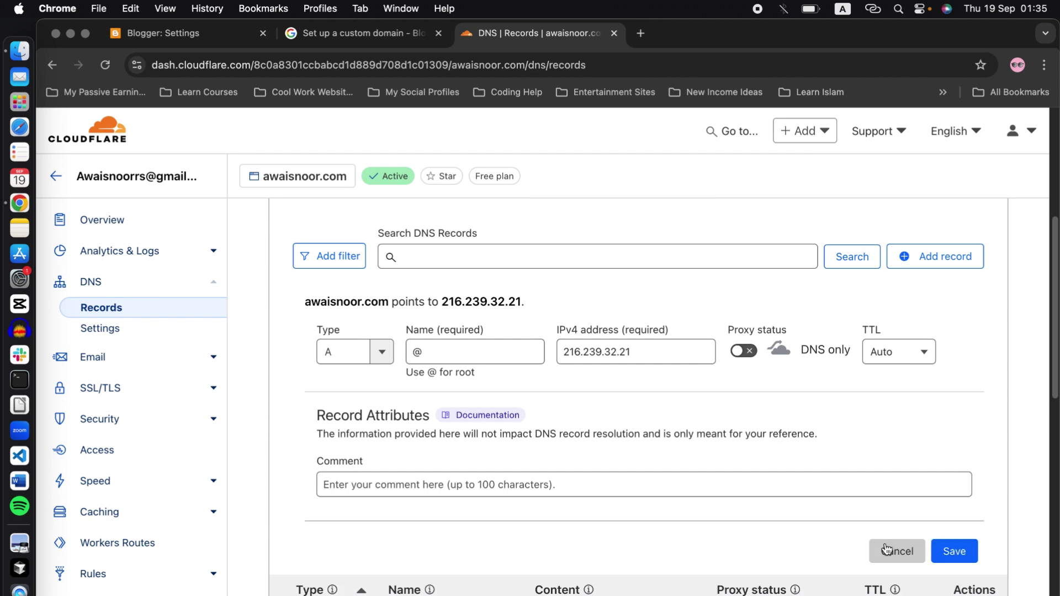
{"action": "left_click", "coordinate": [887, 550]}
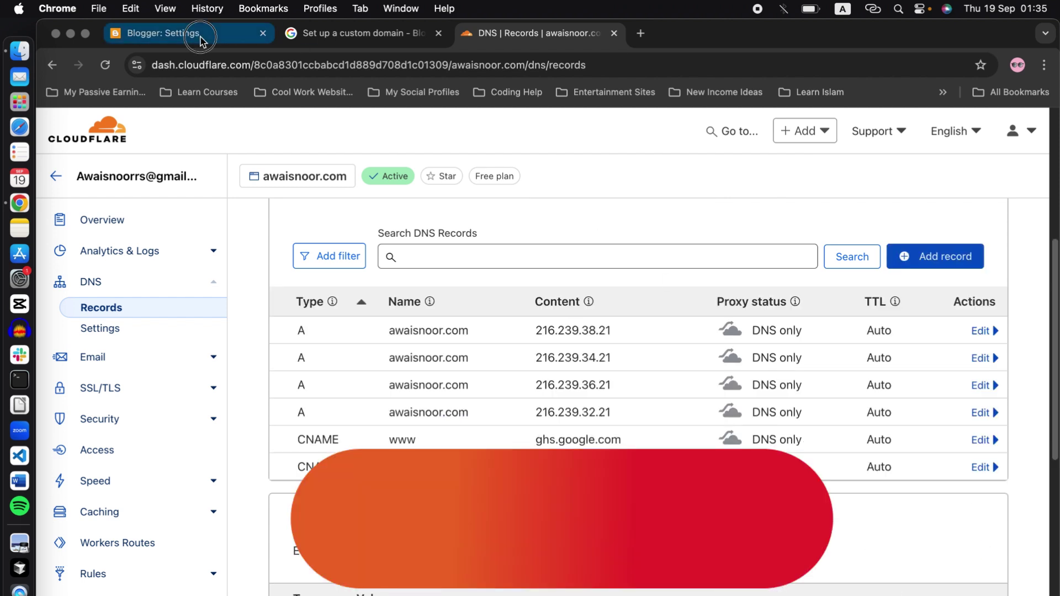
- Compare the other Google IPs in Blogger Help against Cloudflare's A records
{"action": "left_click", "coordinate": [200, 37]}
{"action": "left_click", "coordinate": [327, 36]}
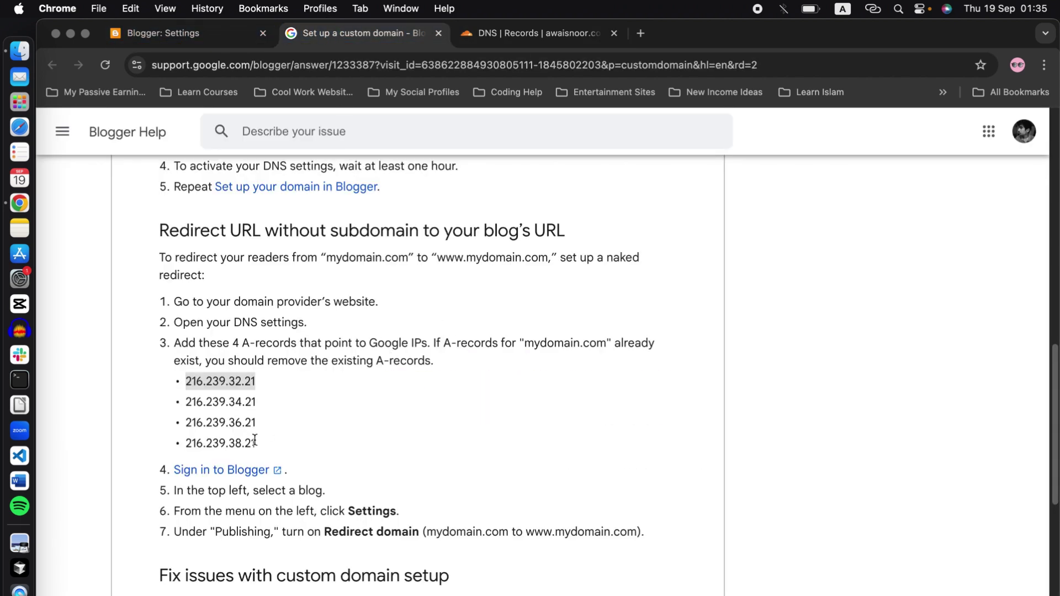
{"action": "left_click_drag", "start_coordinate": [255, 444], "coordinate": [182, 404]}
{"action": "left_click", "coordinate": [530, 33]}
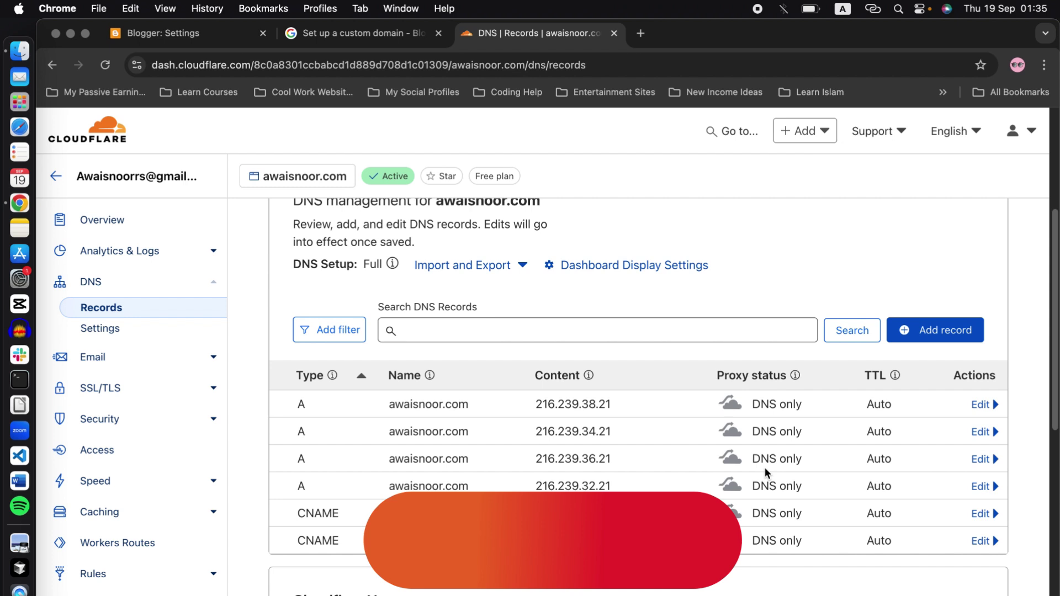
{"action": "scroll", "coordinate": [764, 467], "scroll_direction": "down", "scroll_amount": 1}
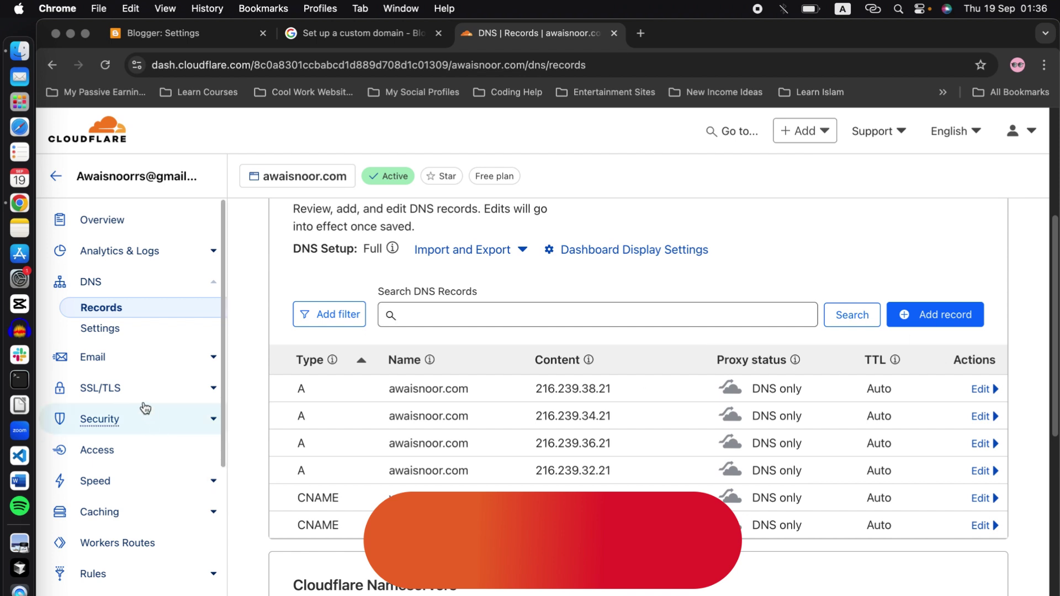
- Open SSL/TLS encryption mode configuration and confirm Flexible is selected
{"action": "left_click", "coordinate": [173, 394]}
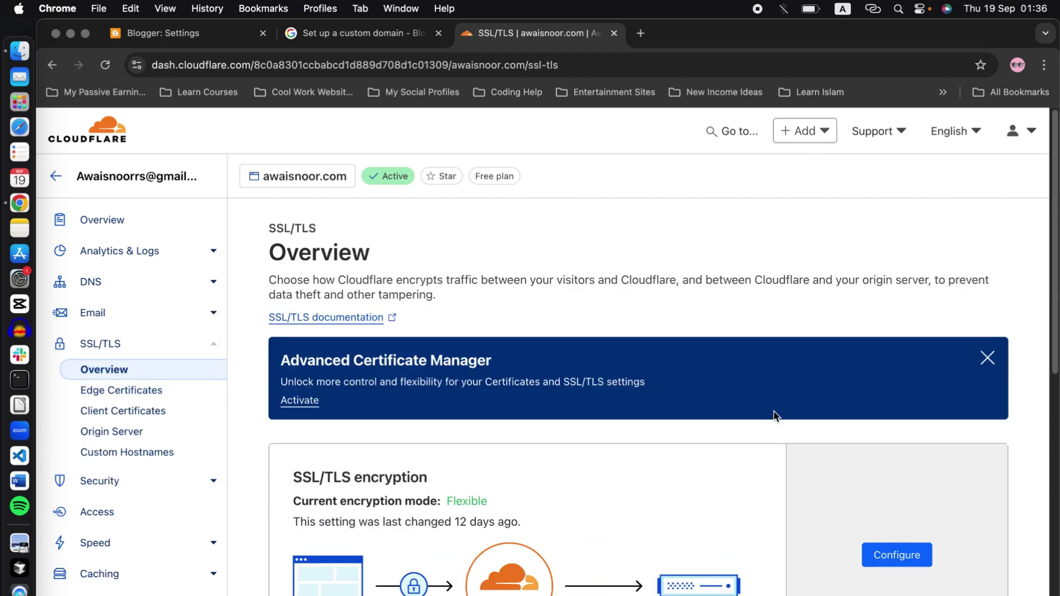
{"action": "scroll", "coordinate": [774, 413], "scroll_direction": "down", "scroll_amount": 5}
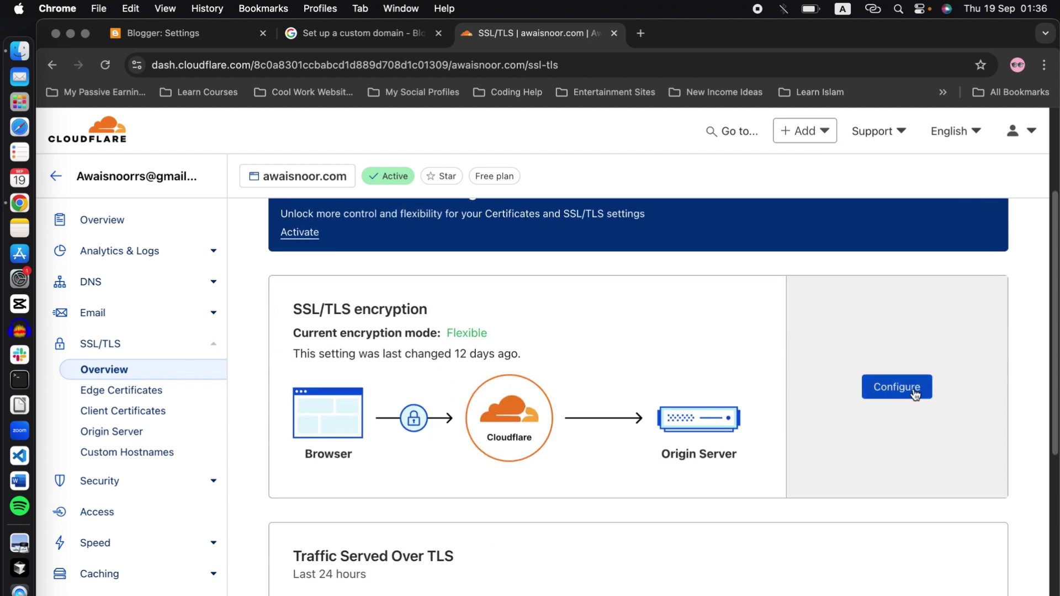
{"action": "left_click", "coordinate": [895, 383]}
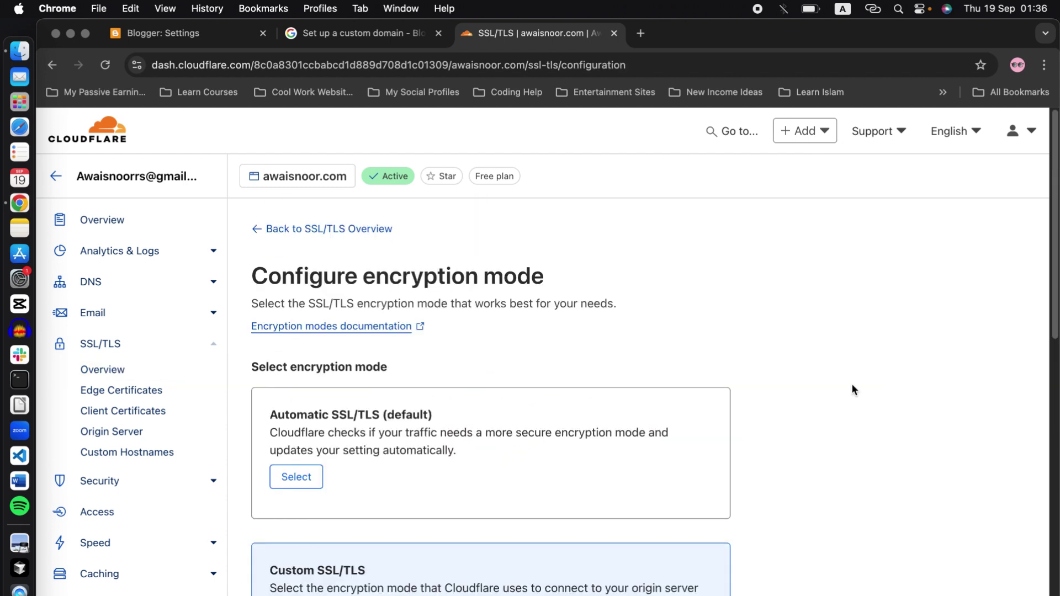
{"action": "scroll", "coordinate": [718, 381], "scroll_direction": "down", "scroll_amount": 10}
{"action": "scroll", "coordinate": [716, 382], "scroll_direction": "down", "scroll_amount": 3}
{"action": "scroll", "coordinate": [717, 381], "scroll_direction": "up", "scroll_amount": 5}
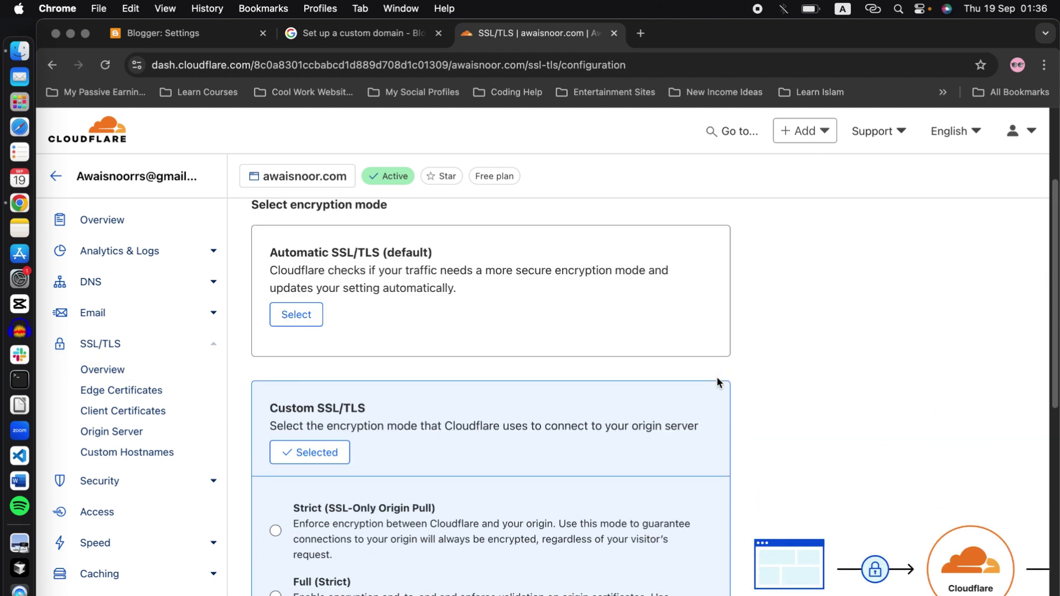
{"action": "scroll", "coordinate": [717, 381], "scroll_direction": "down", "scroll_amount": 2}
{"action": "scroll", "coordinate": [717, 379], "scroll_direction": "up", "scroll_amount": 1}
{"action": "scroll", "coordinate": [717, 379], "scroll_direction": "down", "scroll_amount": 7}
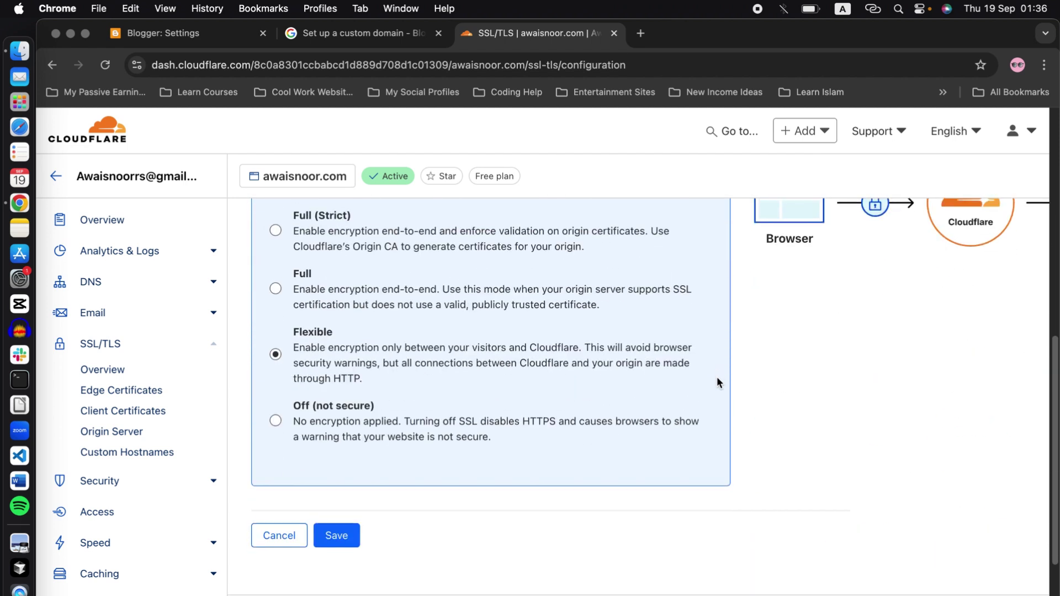
{"action": "scroll", "coordinate": [712, 376], "scroll_direction": "up", "scroll_amount": 2}
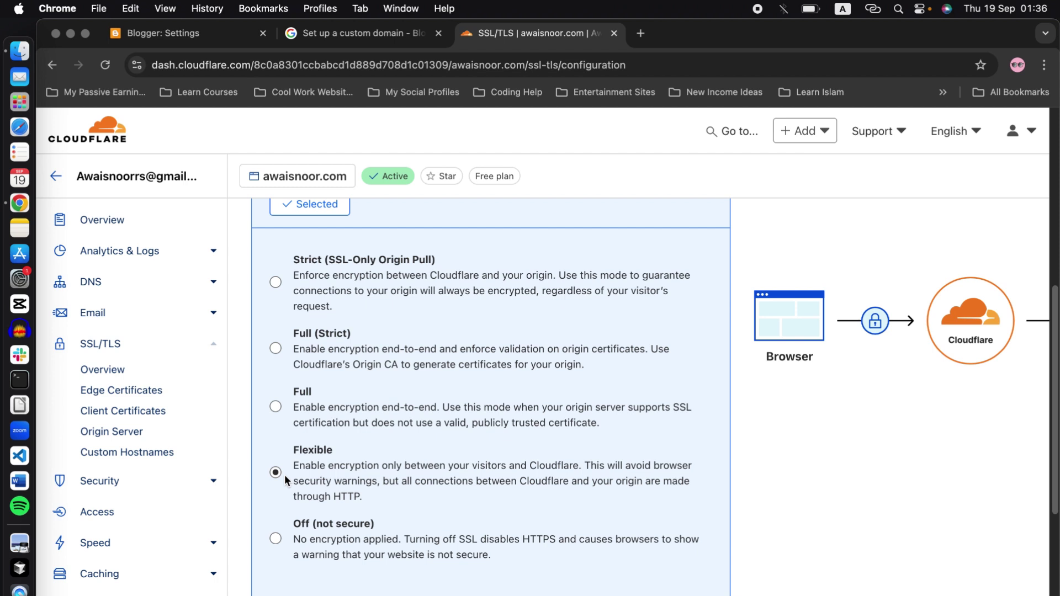
{"action": "scroll", "coordinate": [284, 475], "scroll_direction": "down", "scroll_amount": 2}
{"action": "scroll", "coordinate": [378, 475], "scroll_direction": "up", "scroll_amount": 4}
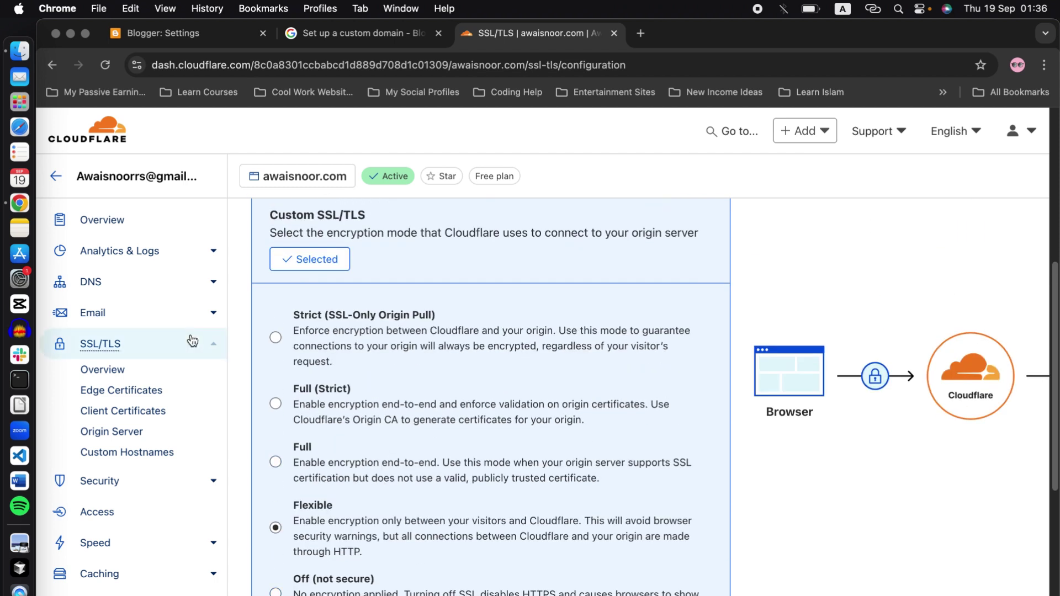
- Go from the account home to Manage Domains and open awaisnoor.com's management page
{"action": "left_click", "coordinate": [104, 221]}
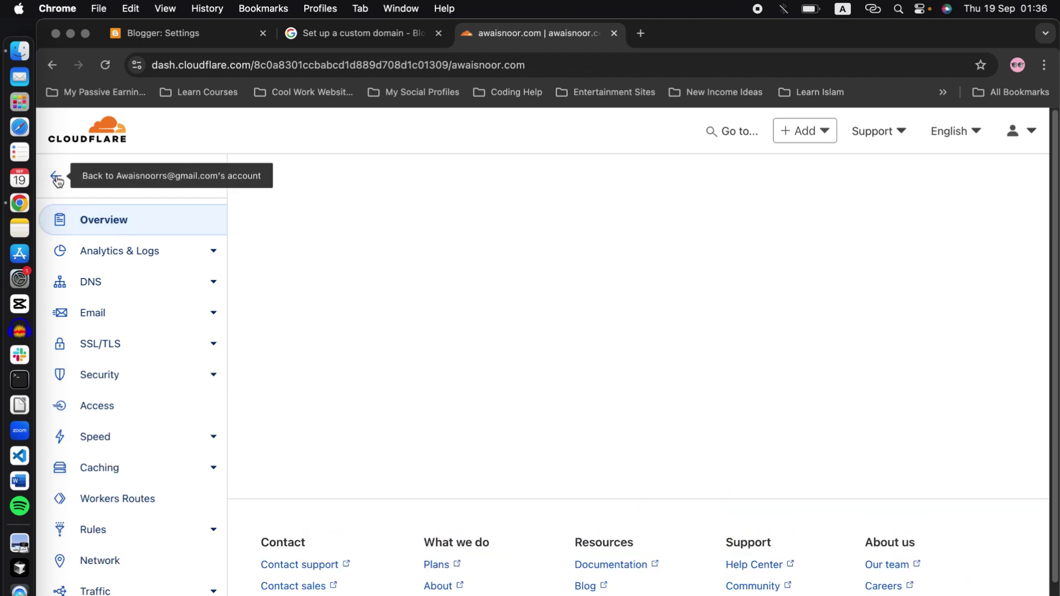
{"action": "left_click", "coordinate": [57, 178]}
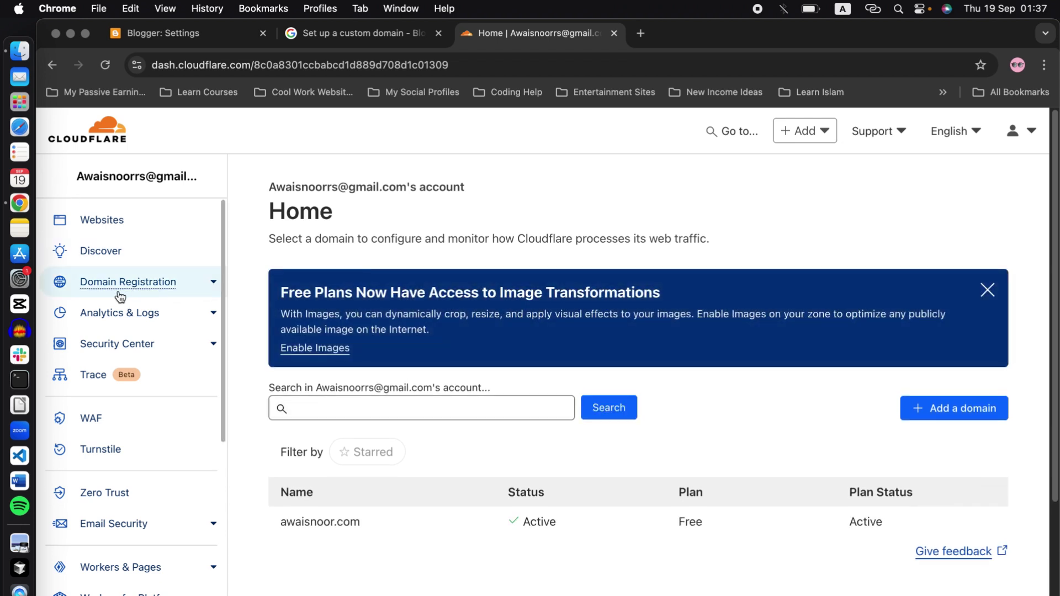
{"action": "left_click", "coordinate": [213, 283]}
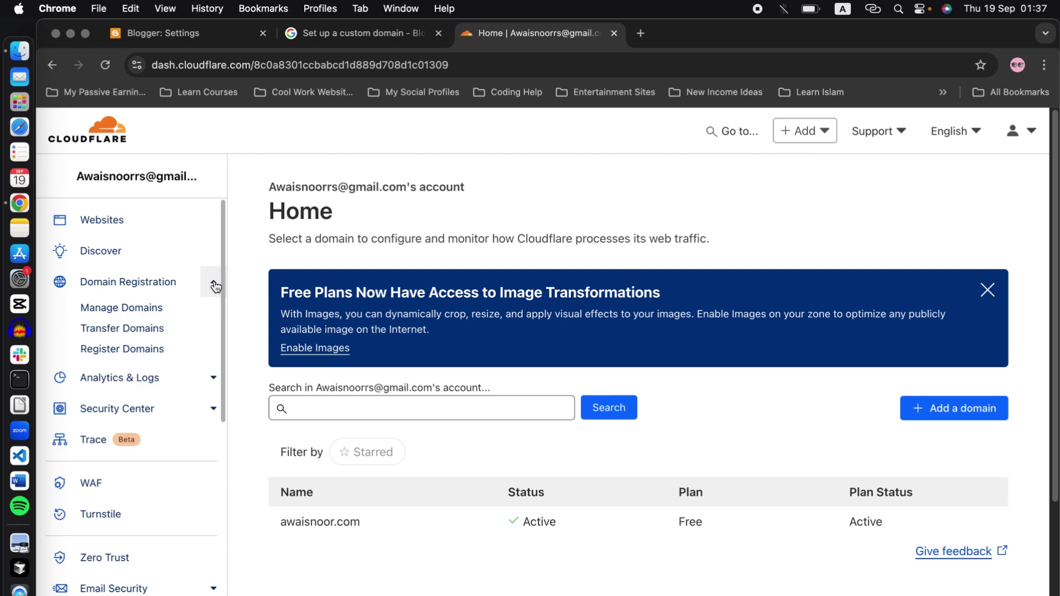
{"action": "left_click", "coordinate": [121, 310]}
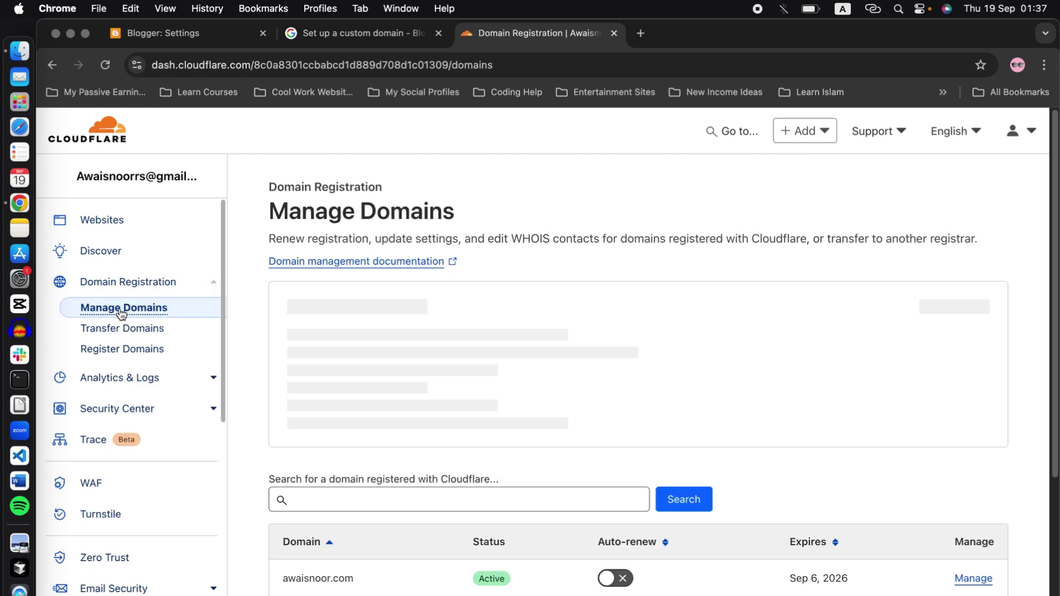
{"action": "scroll", "coordinate": [736, 388], "scroll_direction": "down", "scroll_amount": 2}
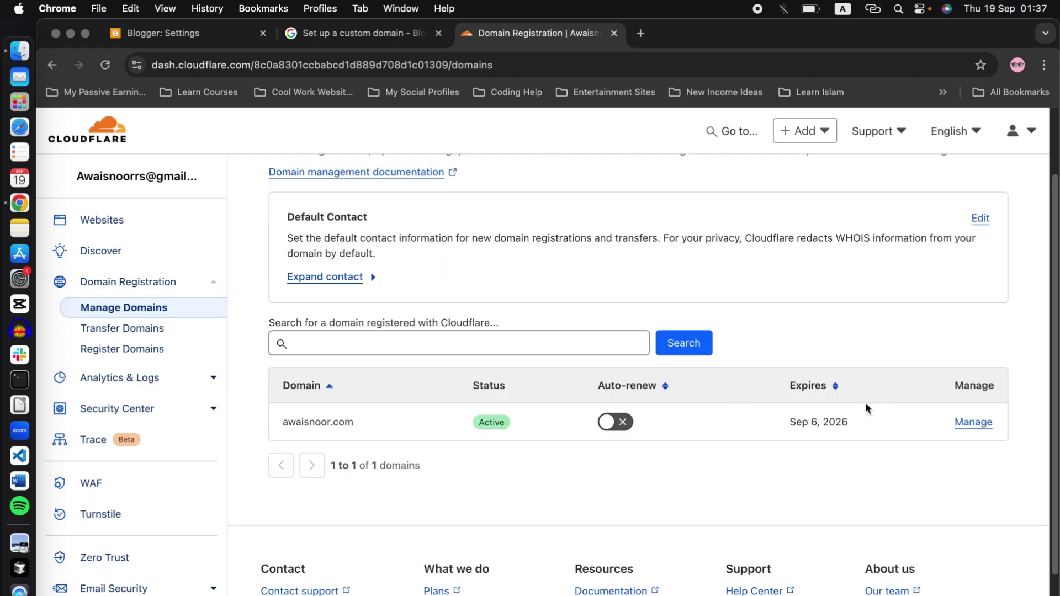
{"action": "left_click", "coordinate": [963, 427]}
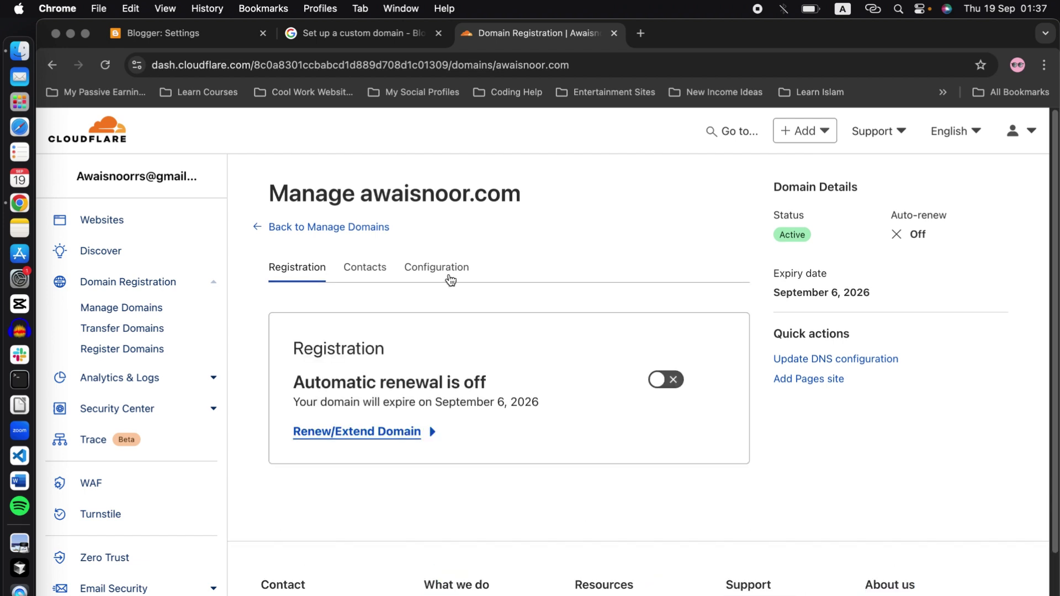
- View the domain's Configuration tab and point out the DNSSEC section
{"action": "left_click", "coordinate": [449, 275]}
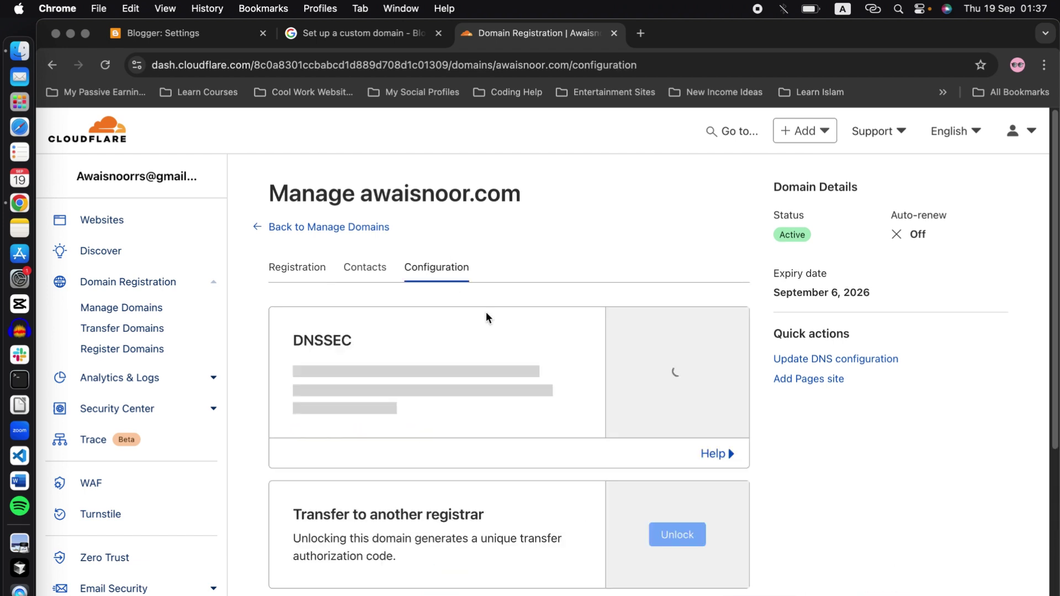
{"action": "scroll", "coordinate": [503, 281], "scroll_direction": "down", "scroll_amount": 2}
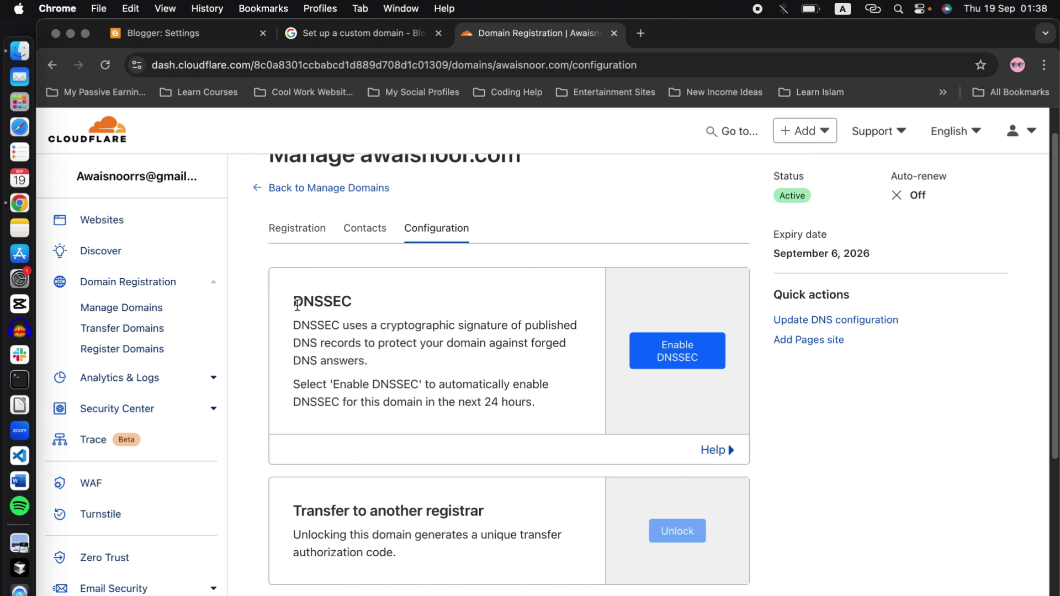
{"action": "left_click_drag", "start_coordinate": [293, 302], "coordinate": [367, 301]}
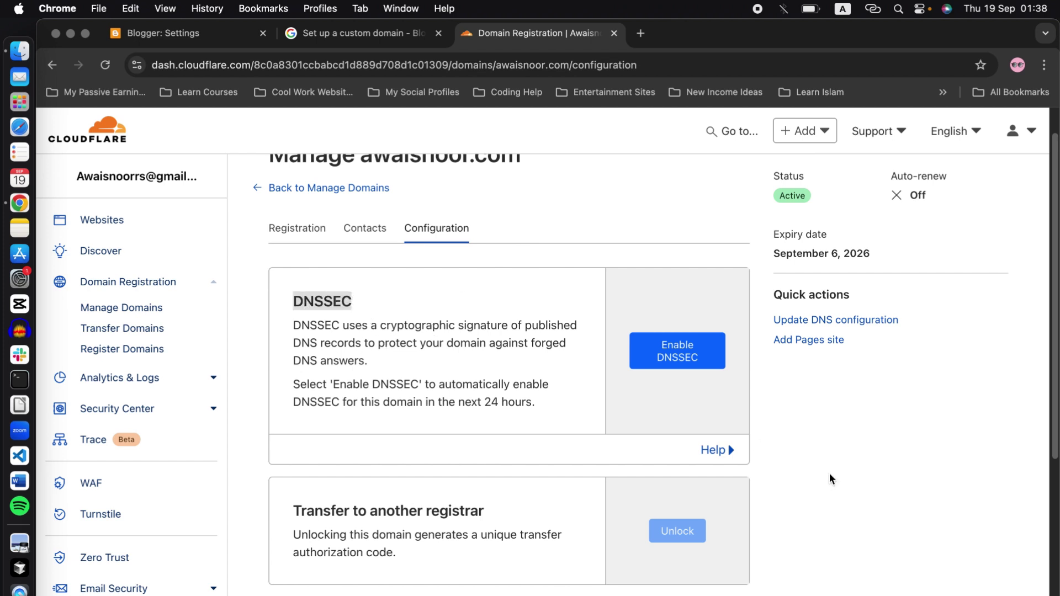
{"action": "left_click", "coordinate": [777, 416]}
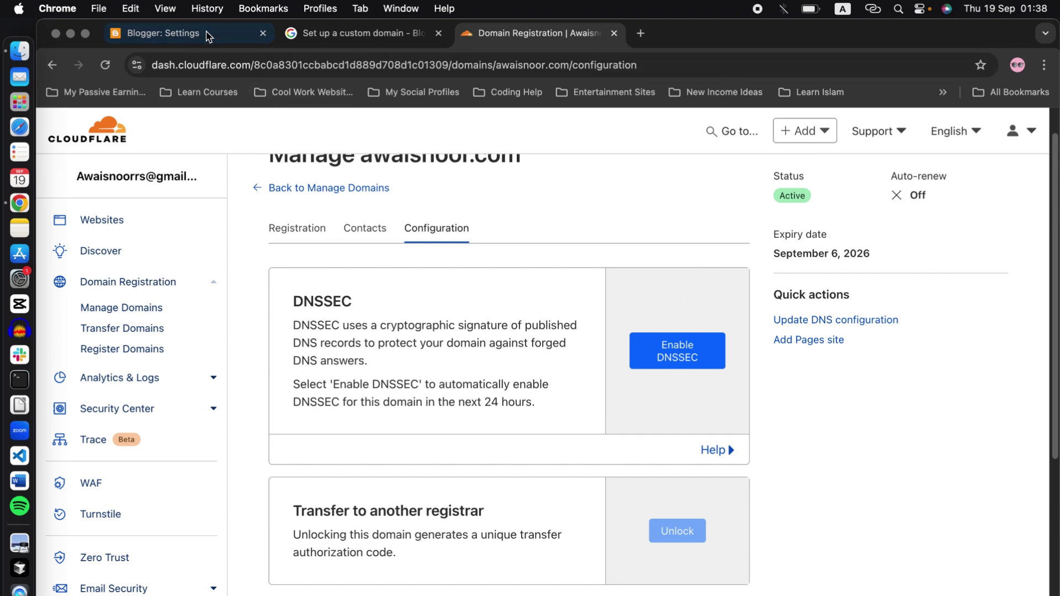
{"action": "left_click", "coordinate": [187, 33]}
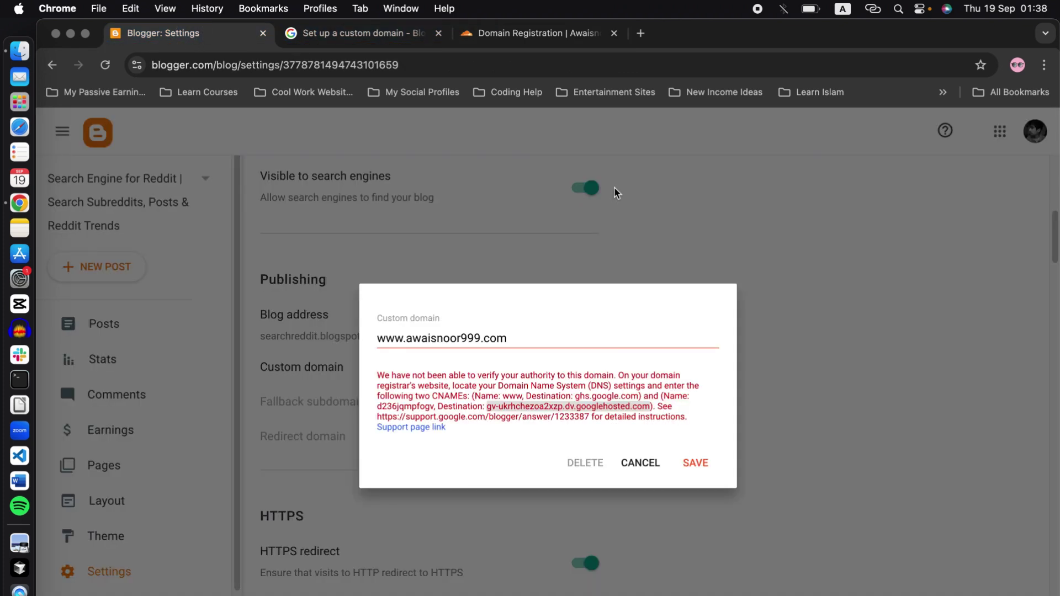
{"action": "left_click", "coordinate": [571, 384]}
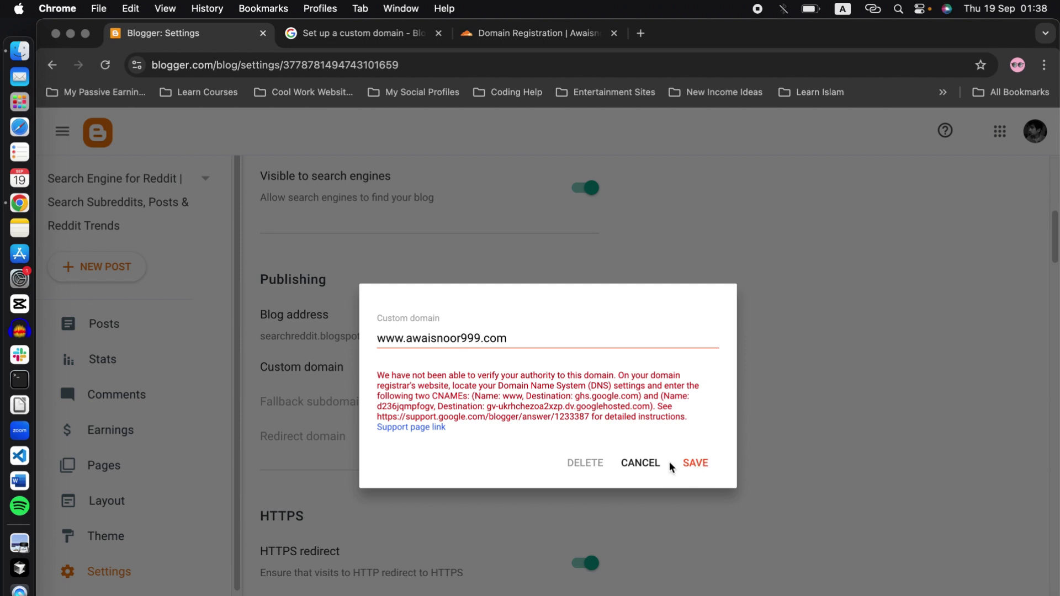
{"action": "left_click", "coordinate": [694, 463]}
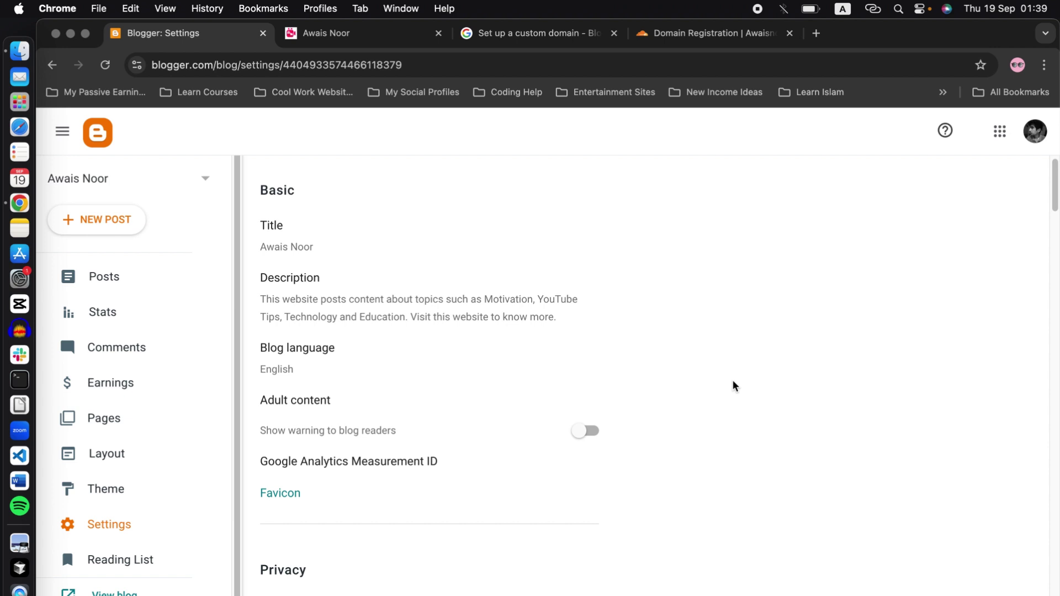
{"action": "scroll", "coordinate": [734, 385], "scroll_direction": "down", "scroll_amount": 8}
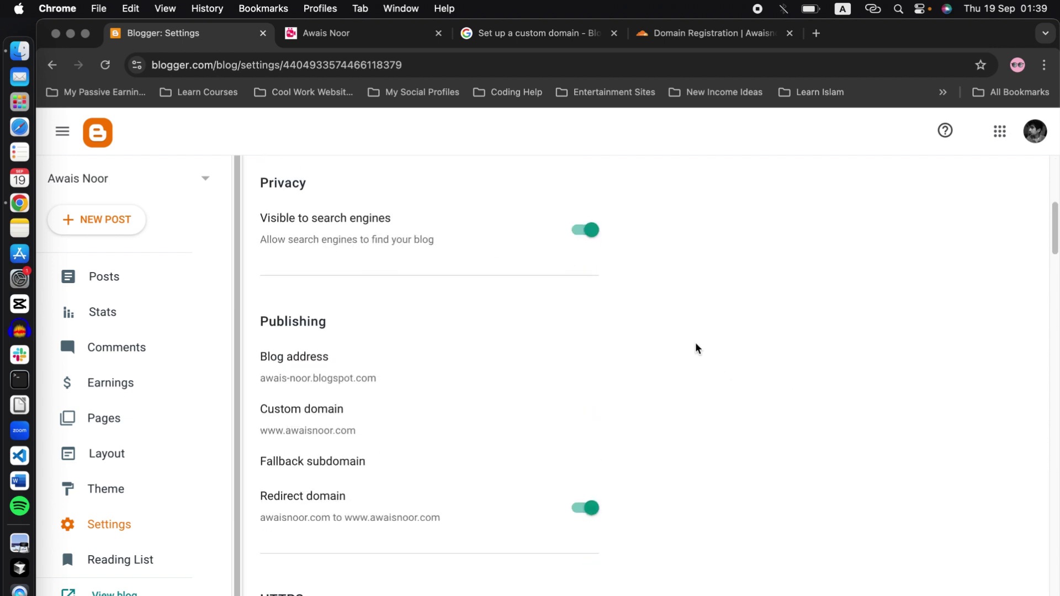
{"action": "scroll", "coordinate": [580, 372], "scroll_direction": "down", "scroll_amount": 6}
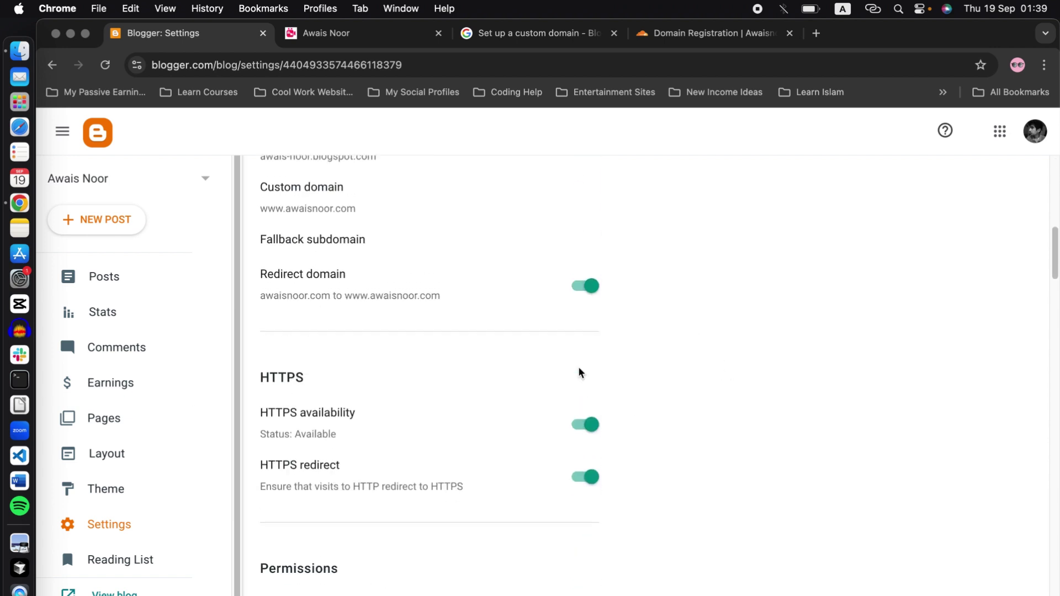
{"action": "scroll", "coordinate": [580, 372], "scroll_direction": "up", "scroll_amount": 3}
{"action": "scroll", "coordinate": [373, 346], "scroll_direction": "down", "scroll_amount": 1}
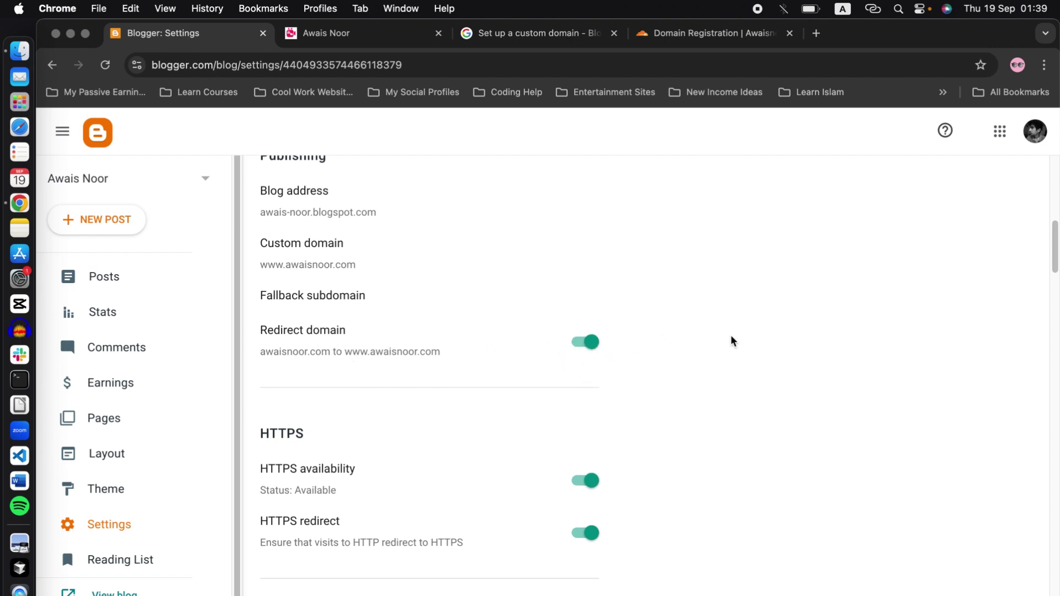
{"action": "scroll", "coordinate": [731, 339], "scroll_direction": "down", "scroll_amount": 3}
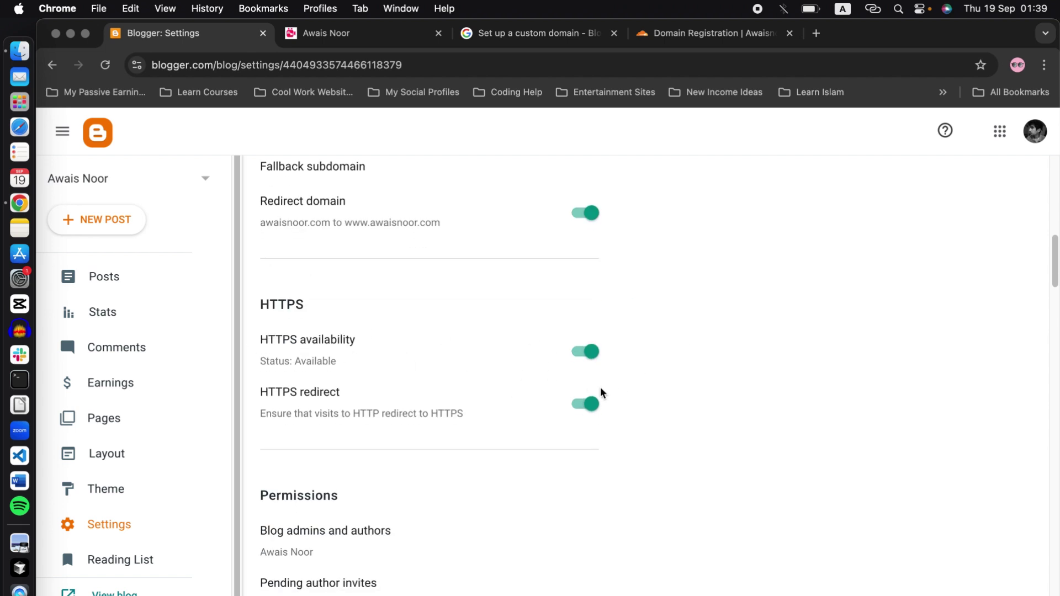
- Switch back to Cloudflare's awaisnoor.com registration configuration page
{"action": "left_click", "coordinate": [685, 37]}
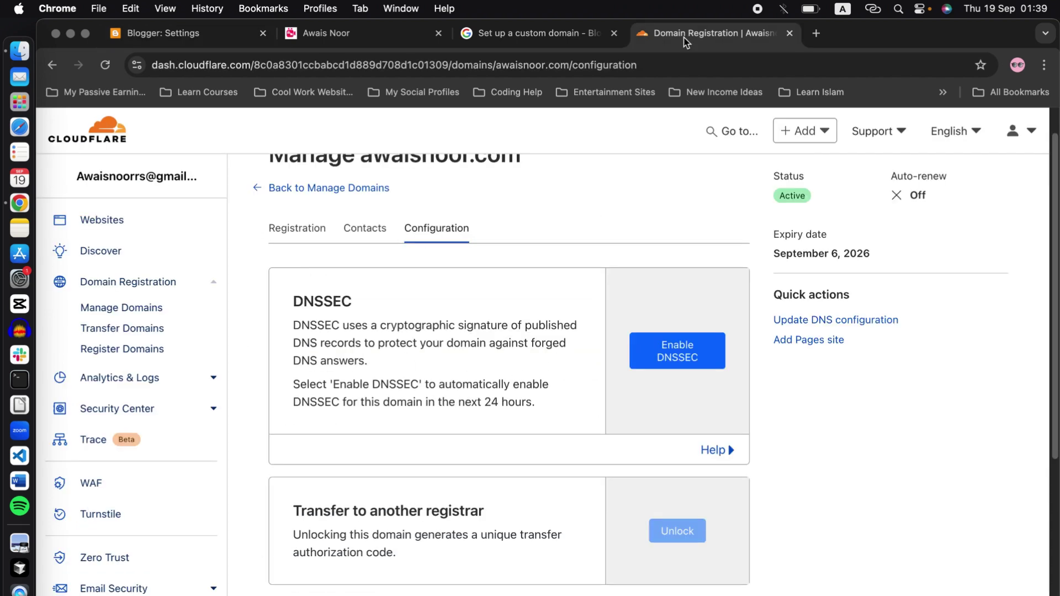